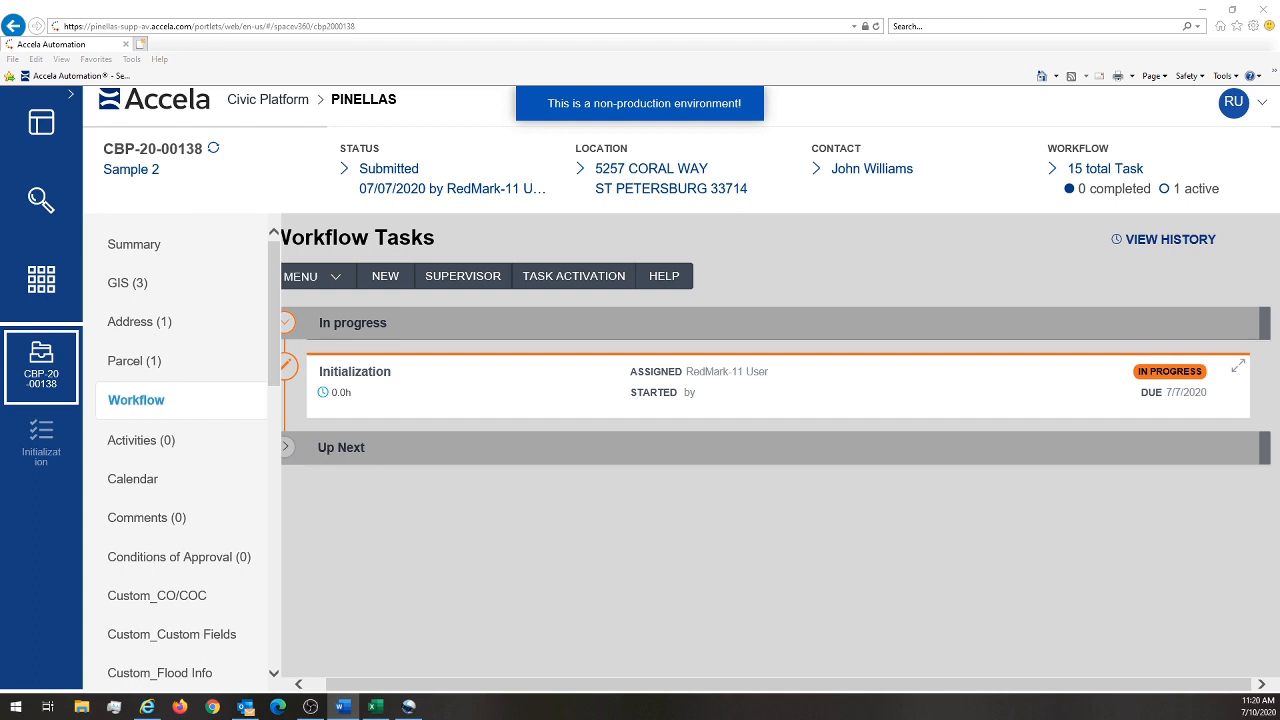
# - Expand the Up Next group of the permit's workflow and look through the inactive tasks
pyautogui.click(379, 451)
pyautogui.scroll(-3, 379, 451)
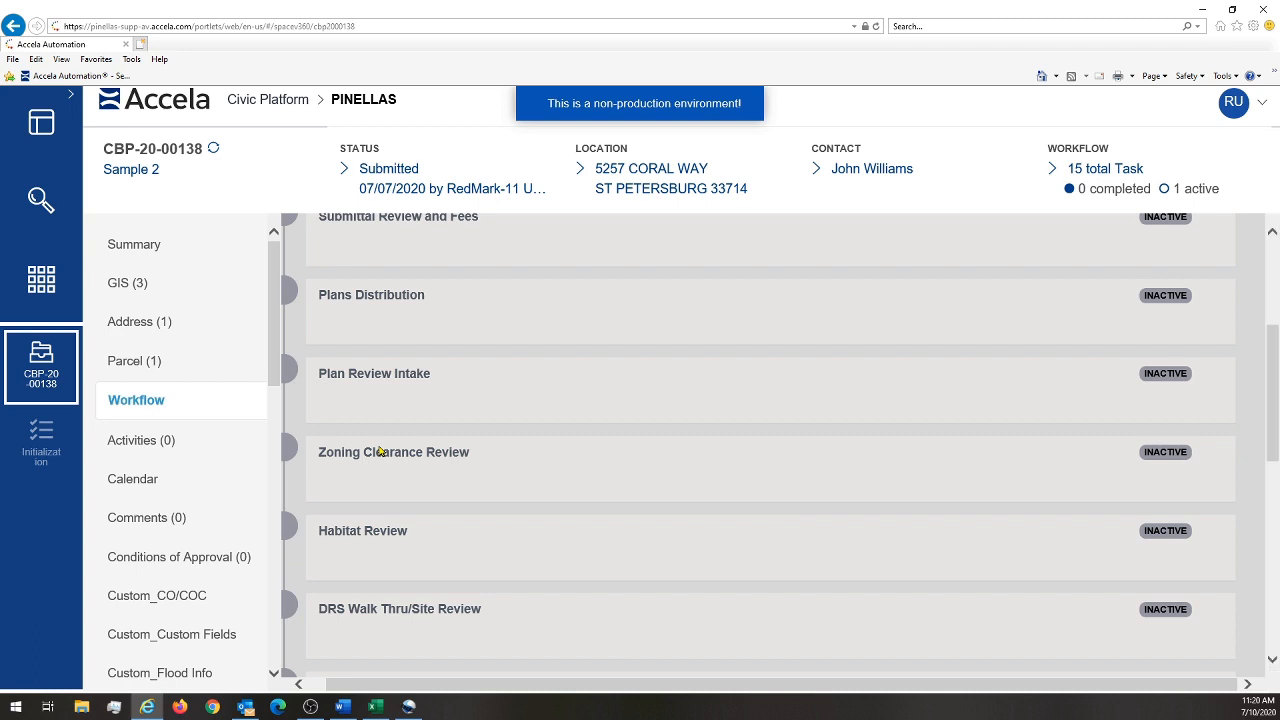
pyautogui.scroll(3, 379, 451)
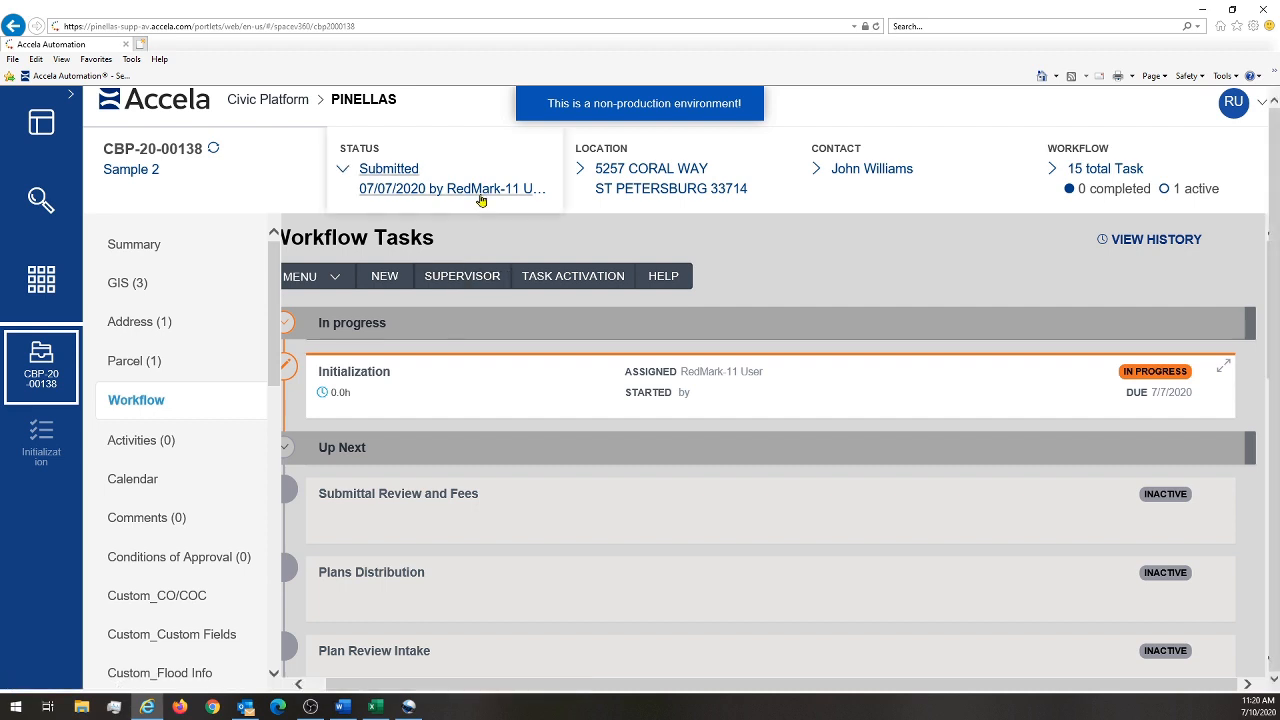
# - Open the Initialization task's assignment form, inspect the department and staff choices, and assign the current user as staff
pyautogui.click(463, 383)
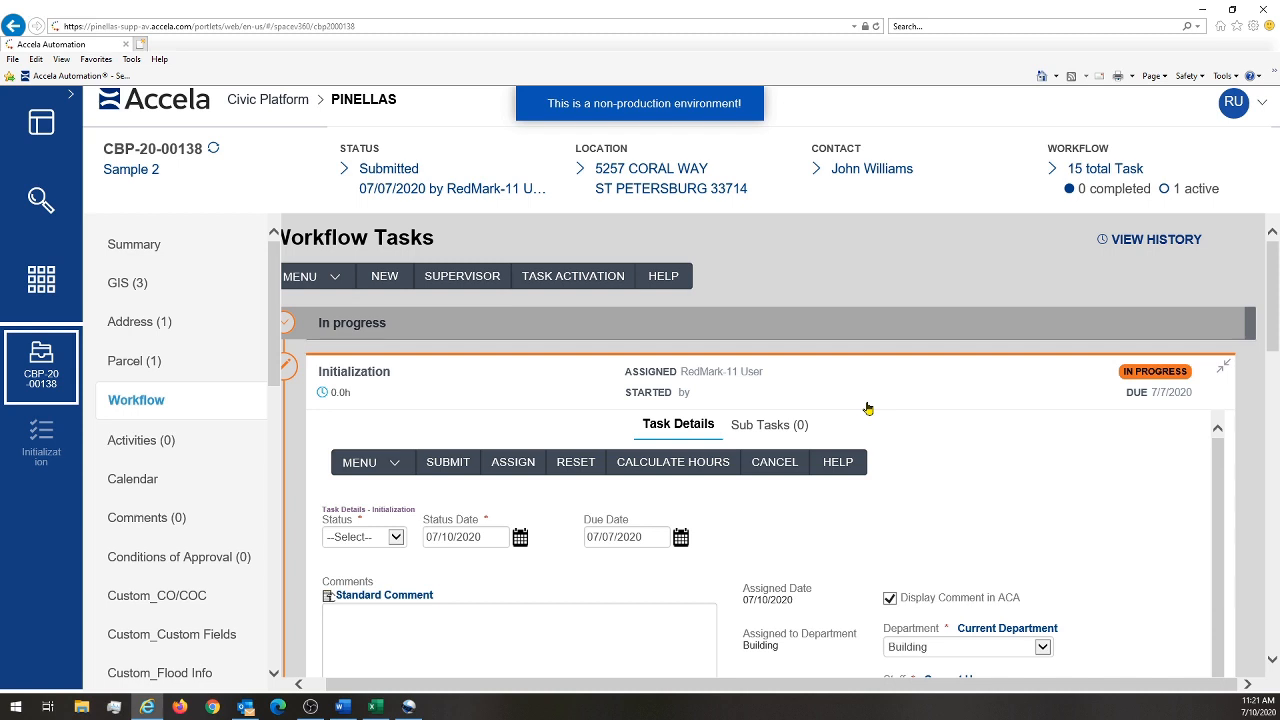
pyautogui.click(511, 477)
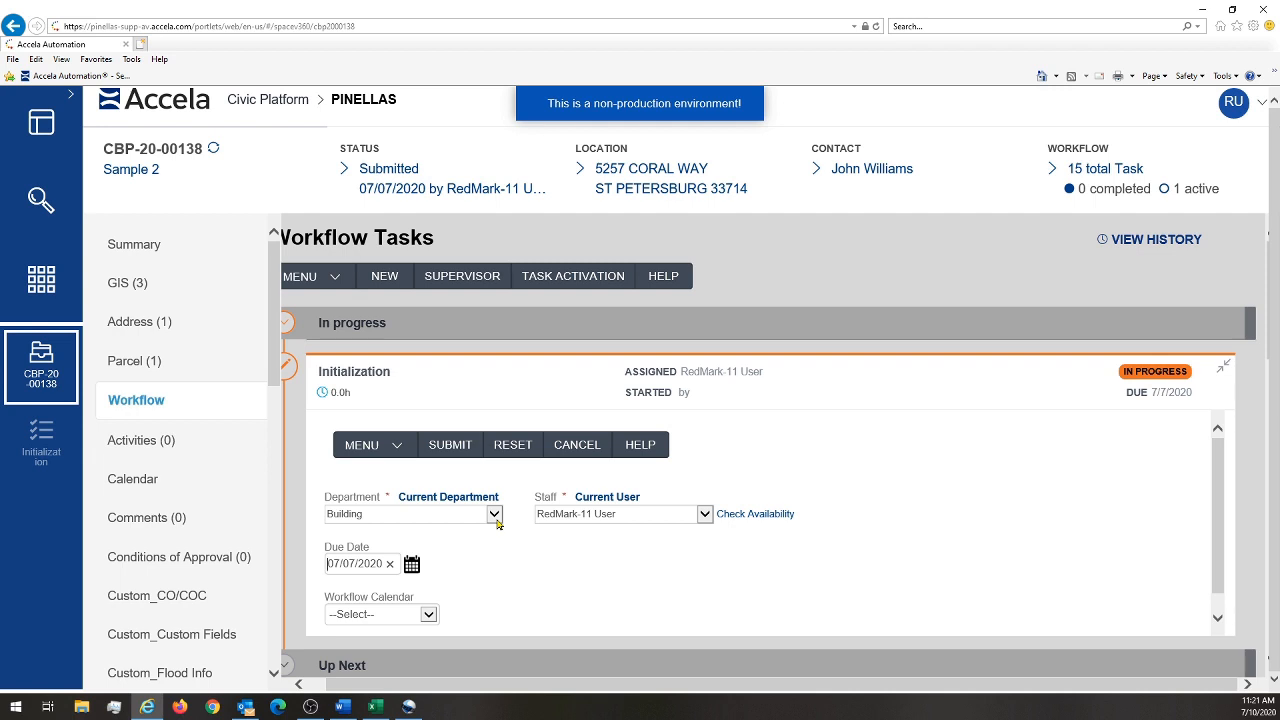
pyautogui.click(494, 514)
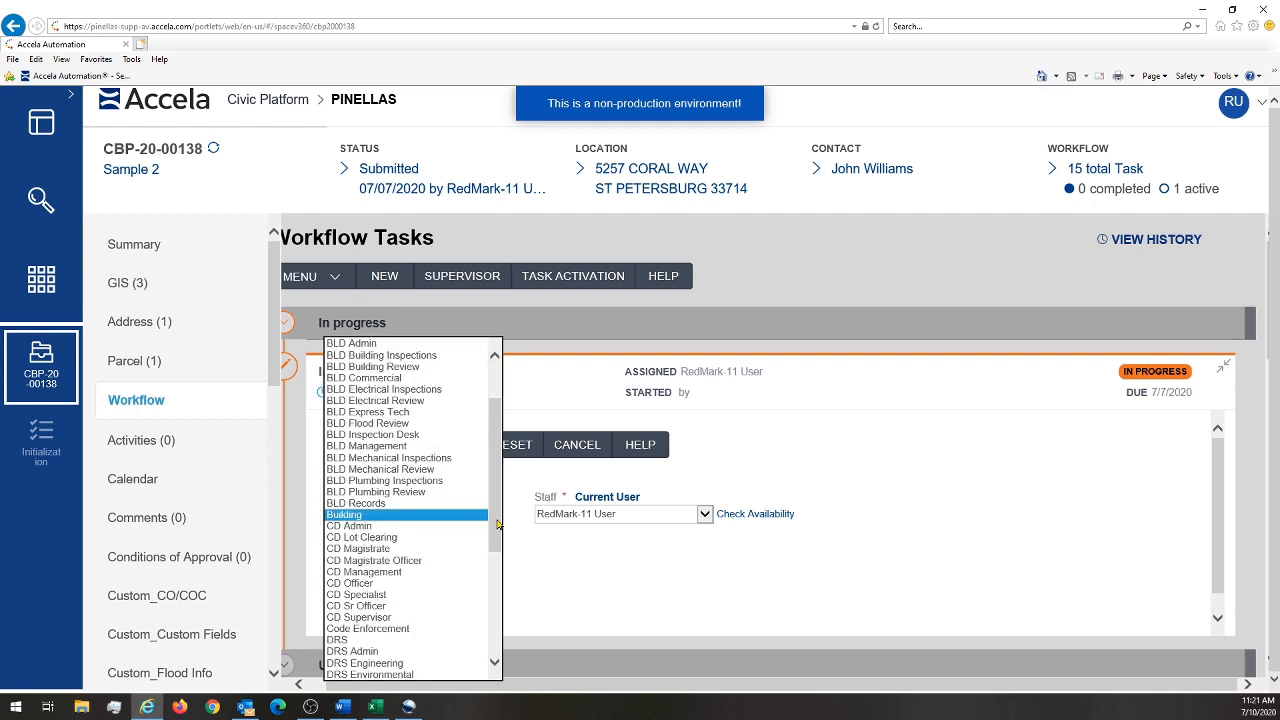
pyautogui.click(703, 519)
pyautogui.click(704, 518)
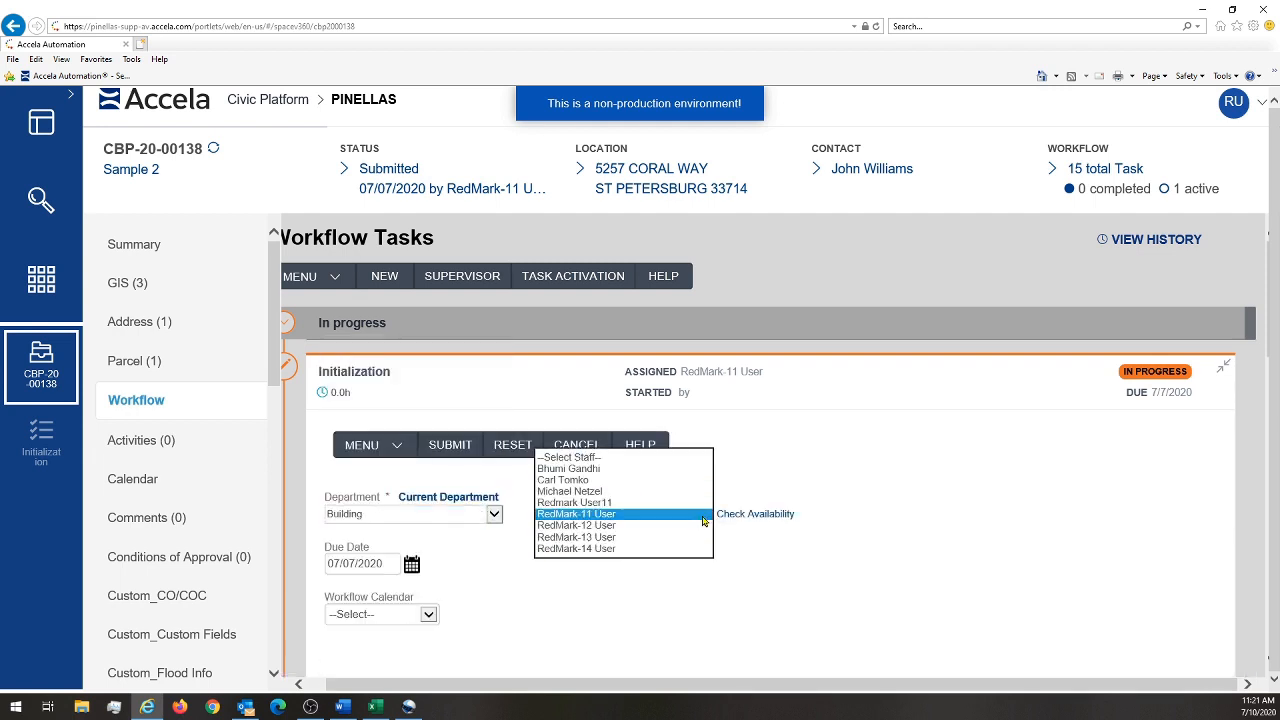
pyautogui.click(664, 606)
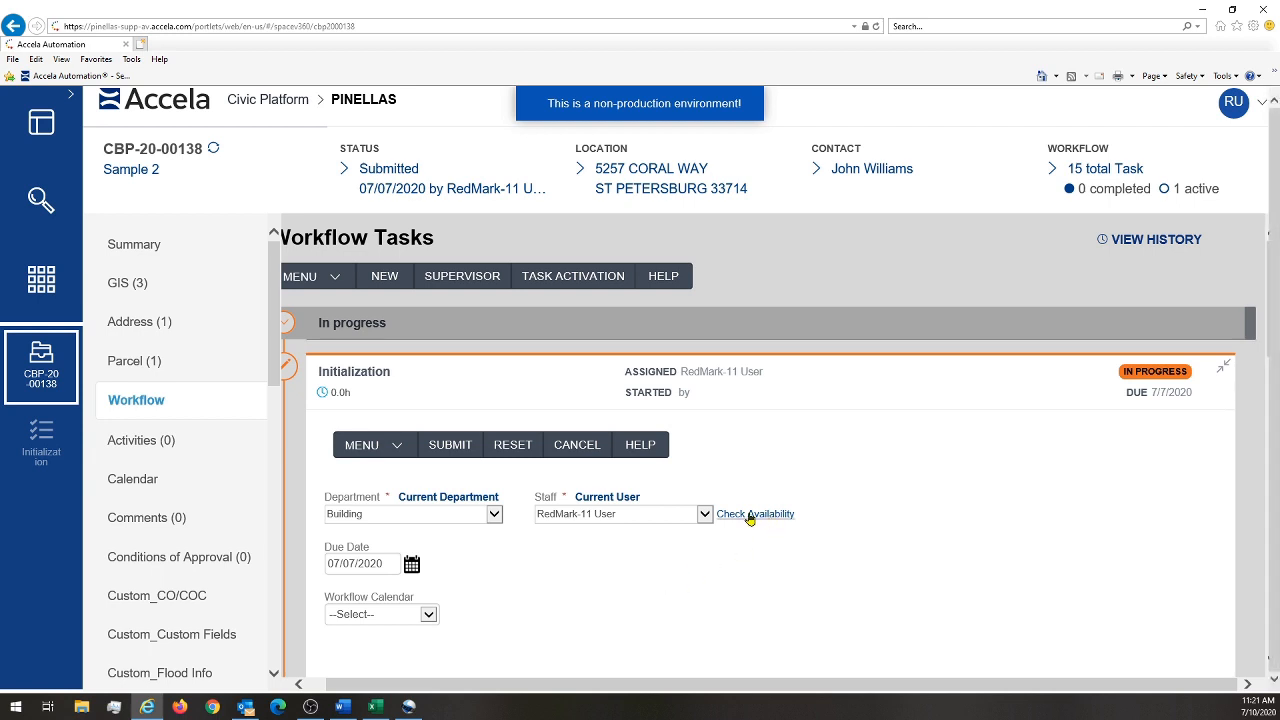
pyautogui.click(628, 498)
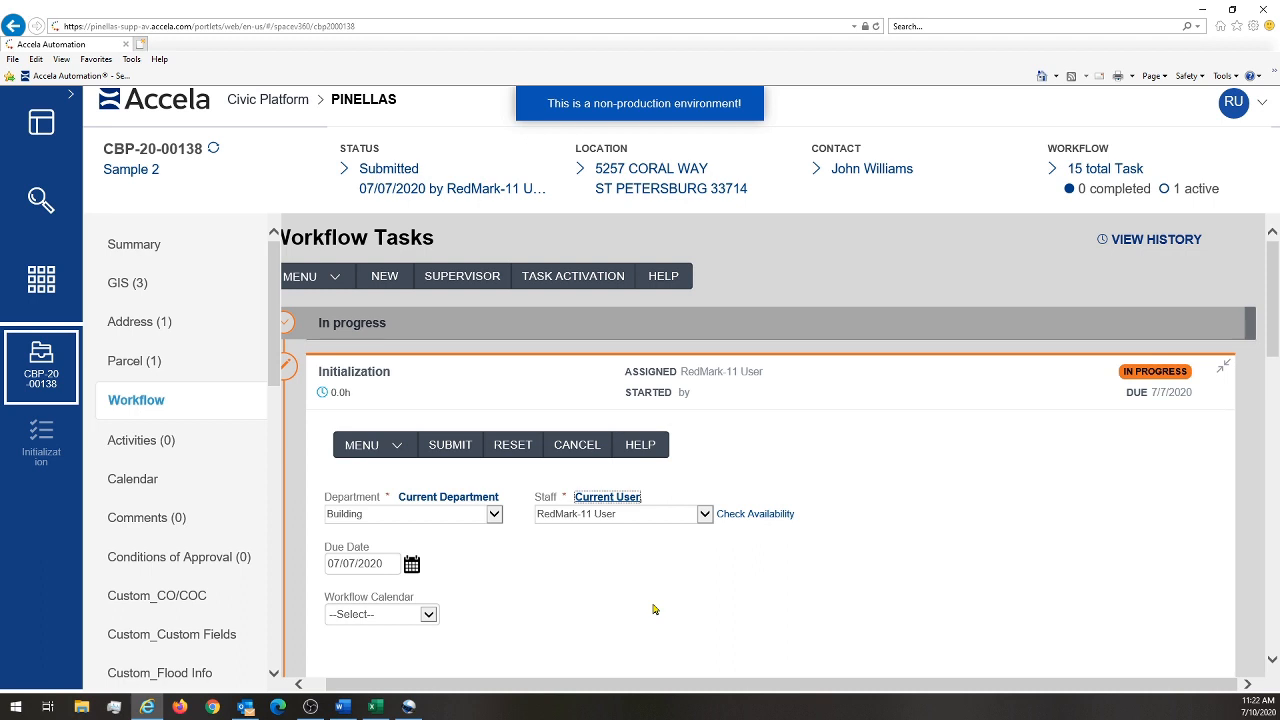
# - View the Initialization task from the home task list and return to the permit record's workflow
pyautogui.click(45, 125)
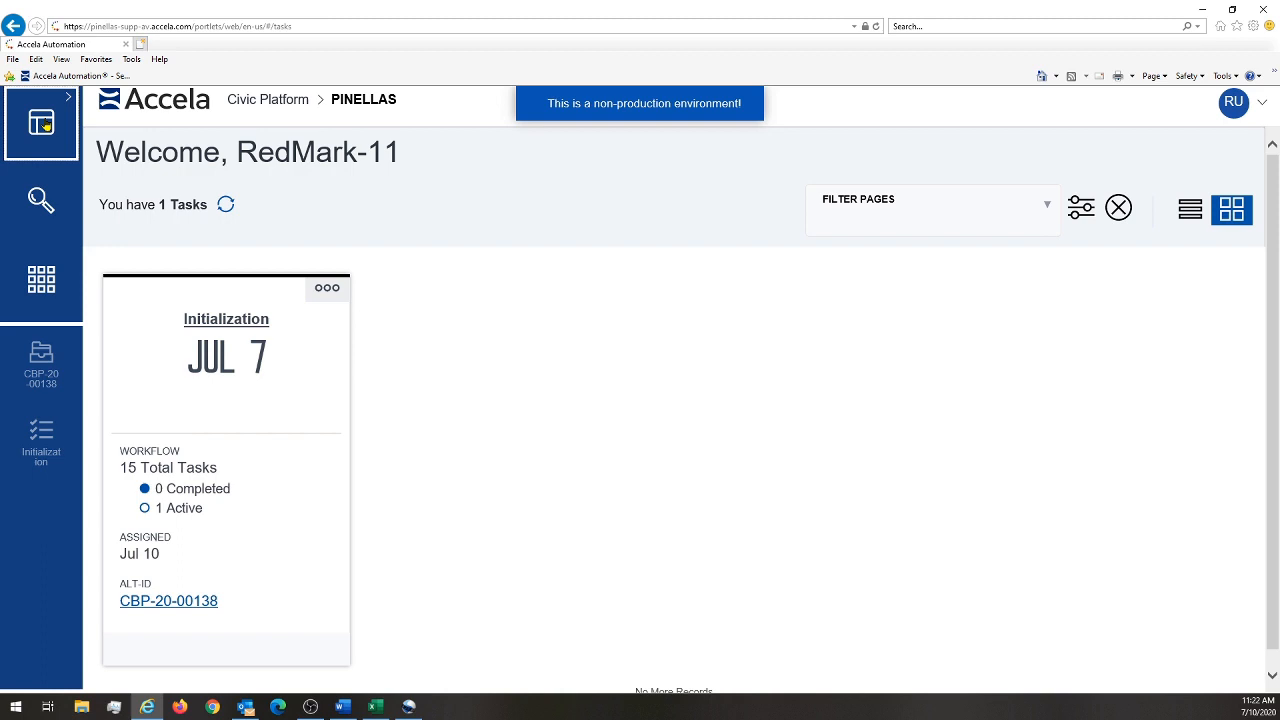
pyautogui.click(257, 322)
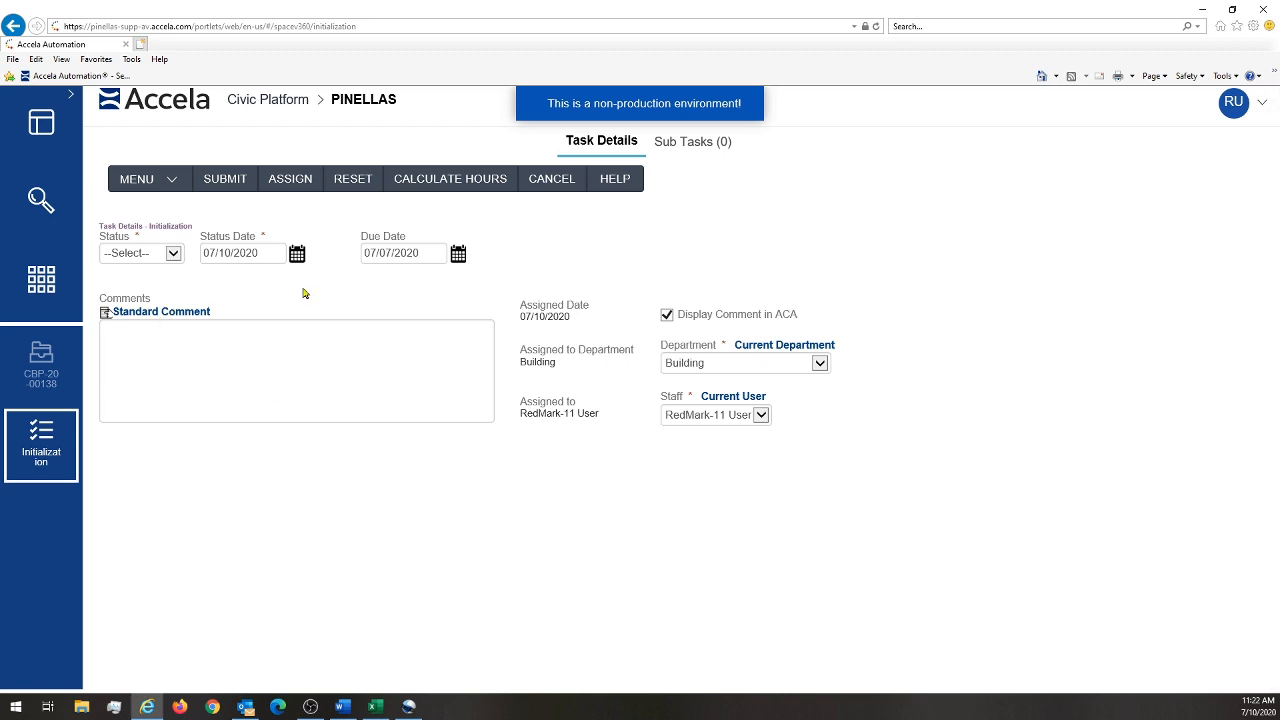
pyautogui.click(66, 372)
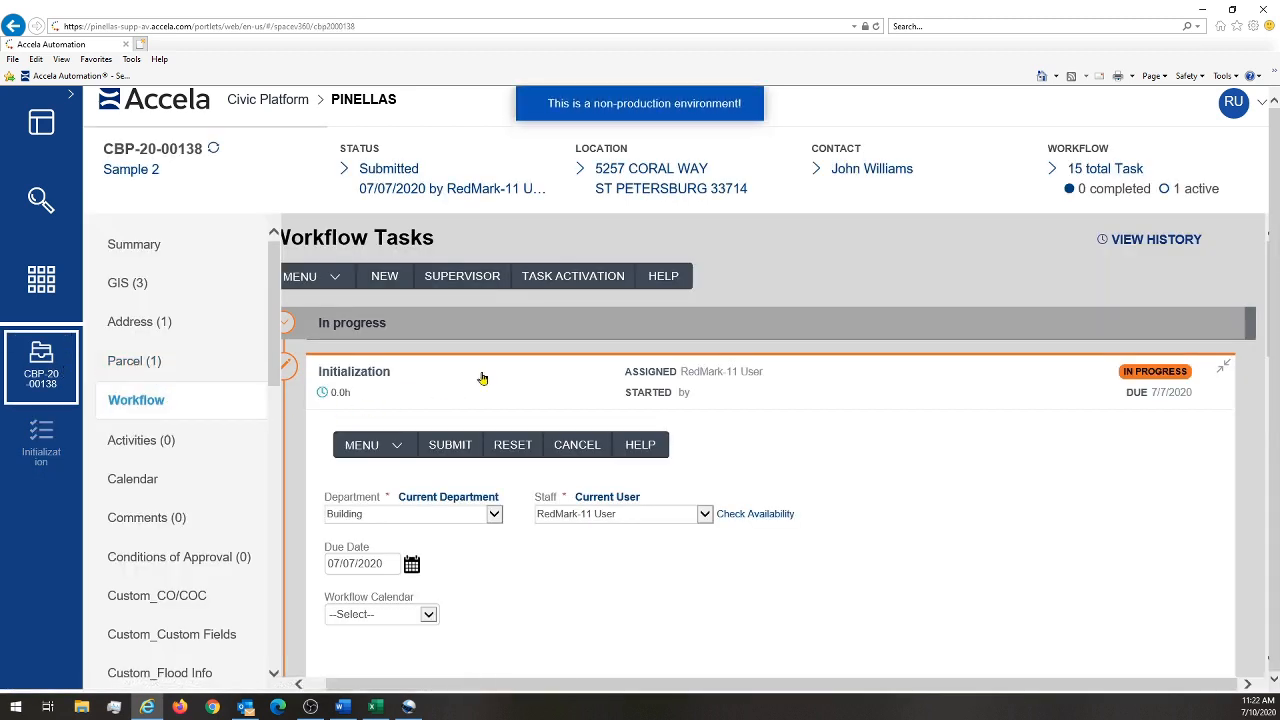
# - Cancel the Initialization task's assignment form and return to its task details
pyautogui.scroll(-1, 486, 377)
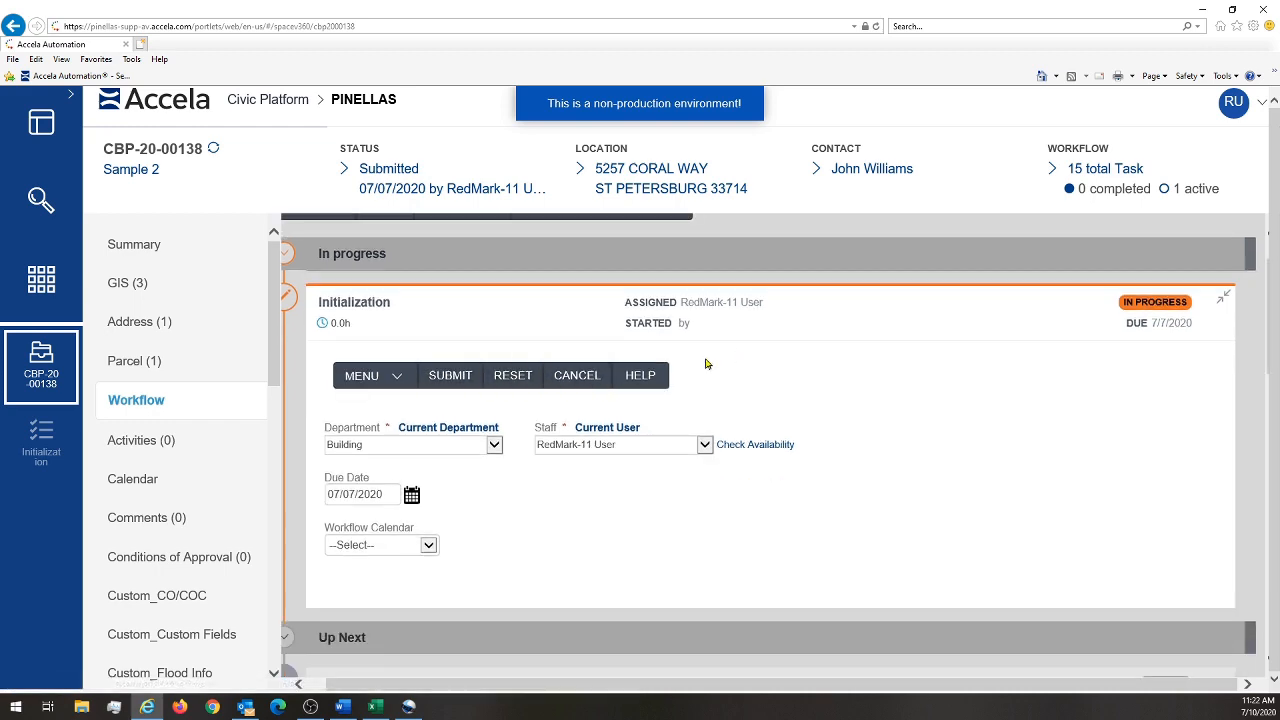
pyautogui.click(564, 384)
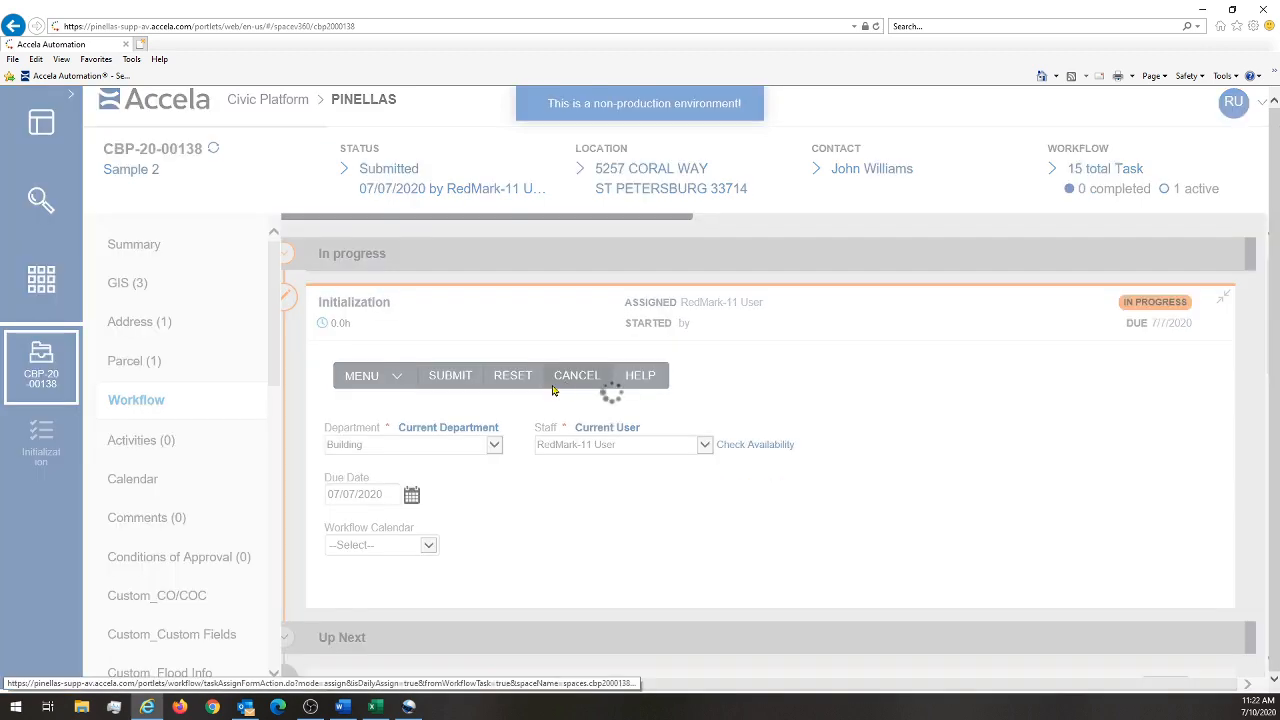
pyautogui.click(414, 330)
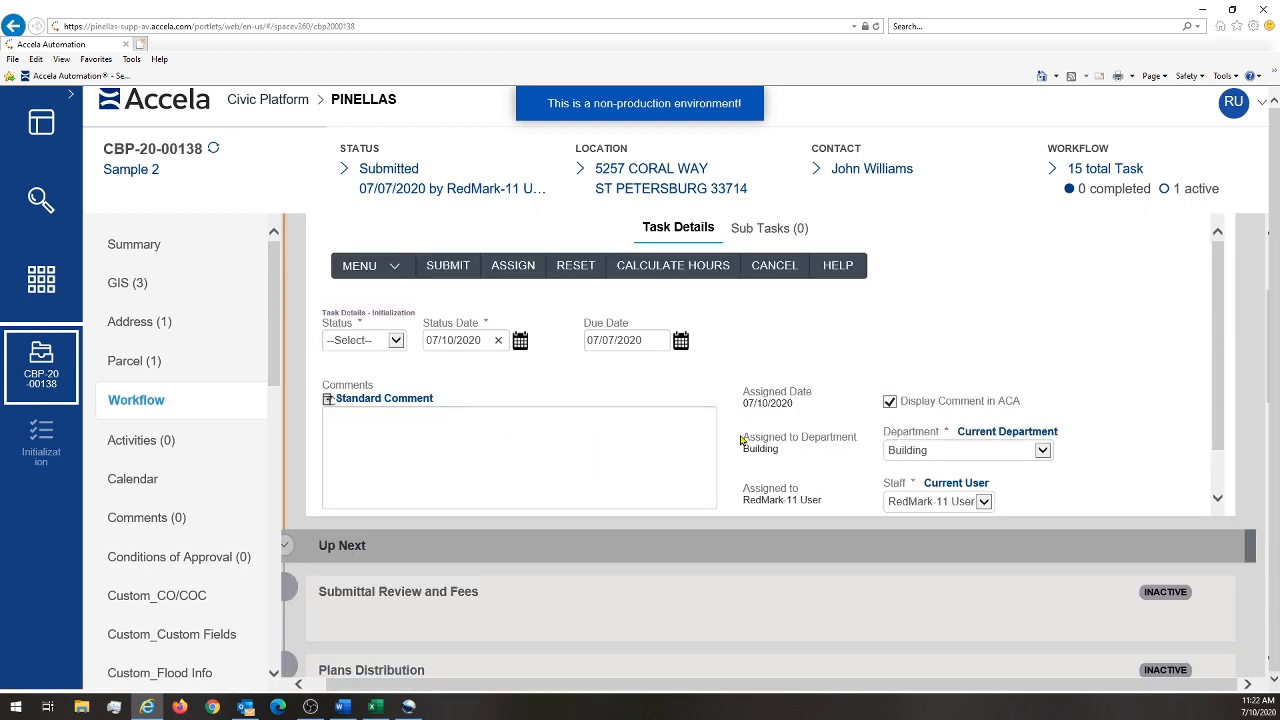
# - Set the Initialization task's status to Needs Additional Info and submit it
pyautogui.click(394, 343)
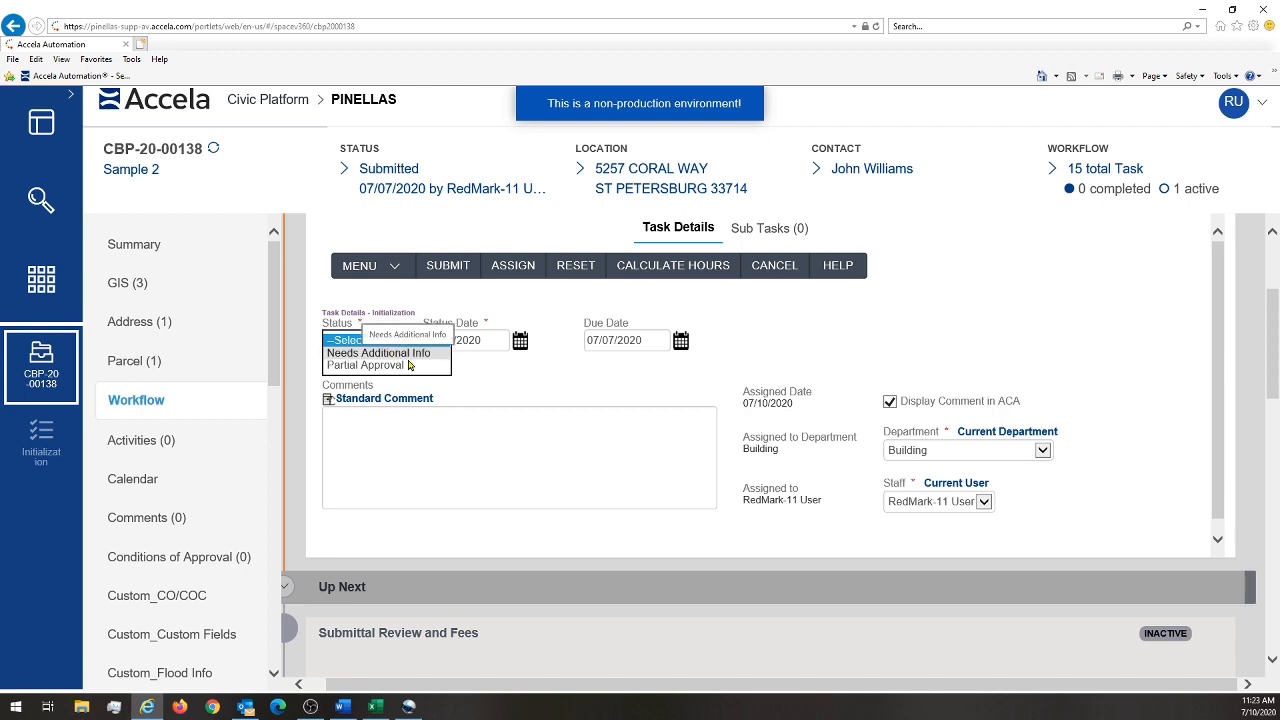
pyautogui.click(395, 353)
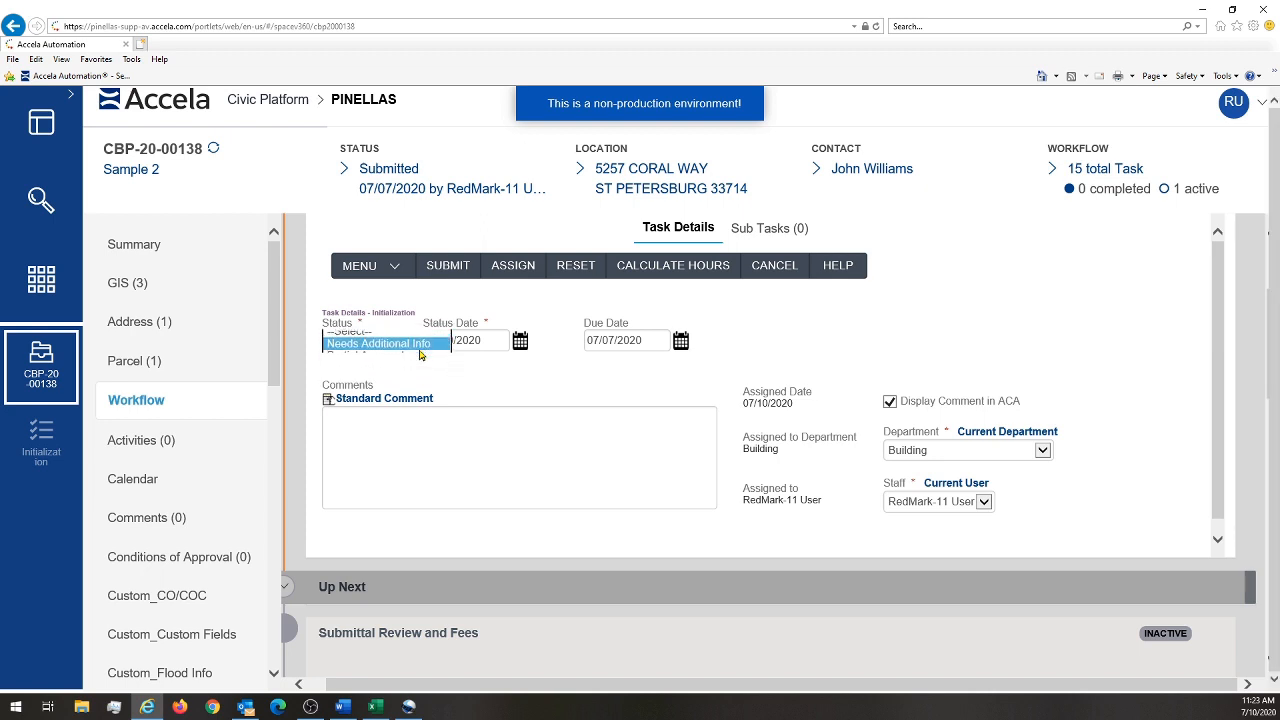
pyautogui.click(464, 268)
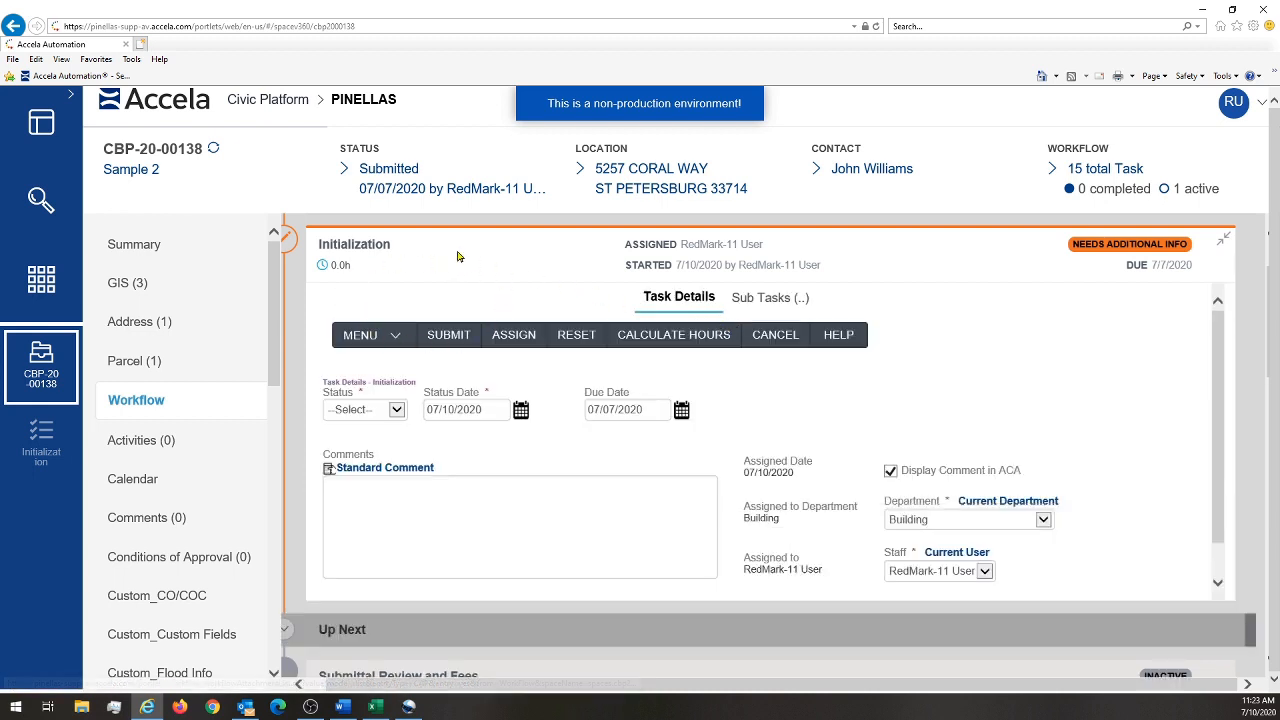
# - Set the Initialization task's status to Partial Approval and submit it
pyautogui.scroll(-1, 460, 257)
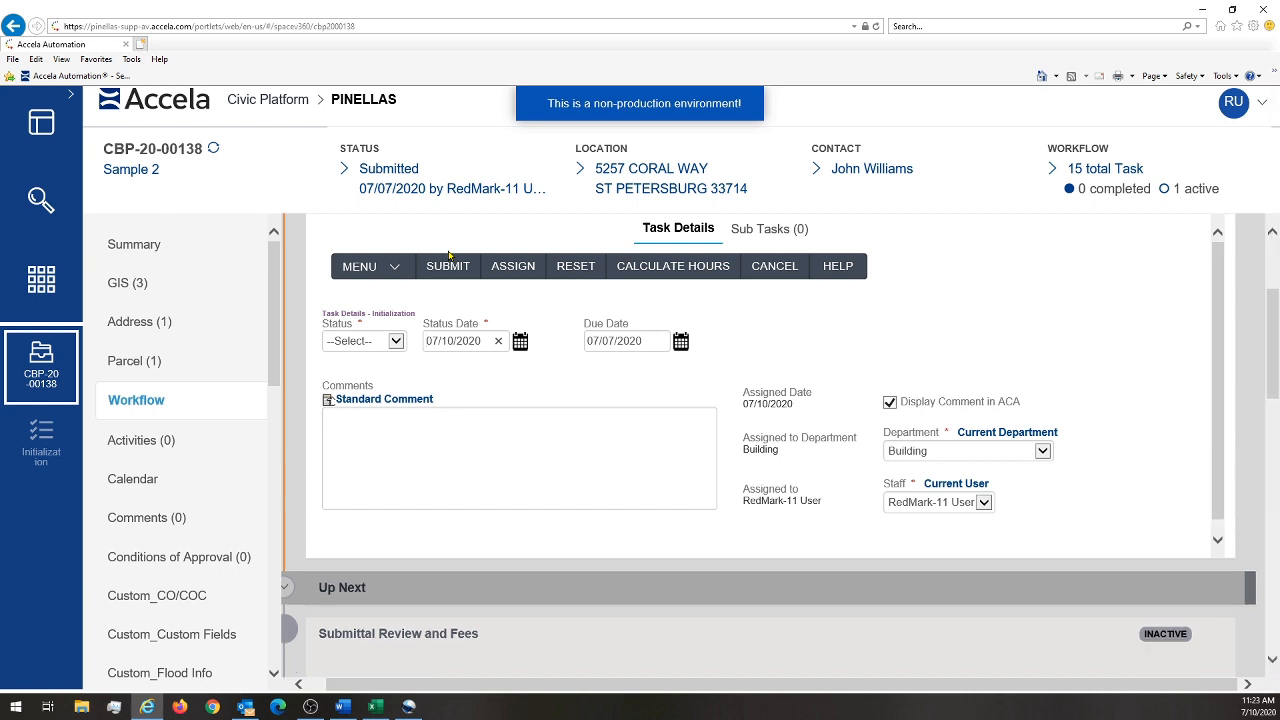
pyautogui.click(396, 341)
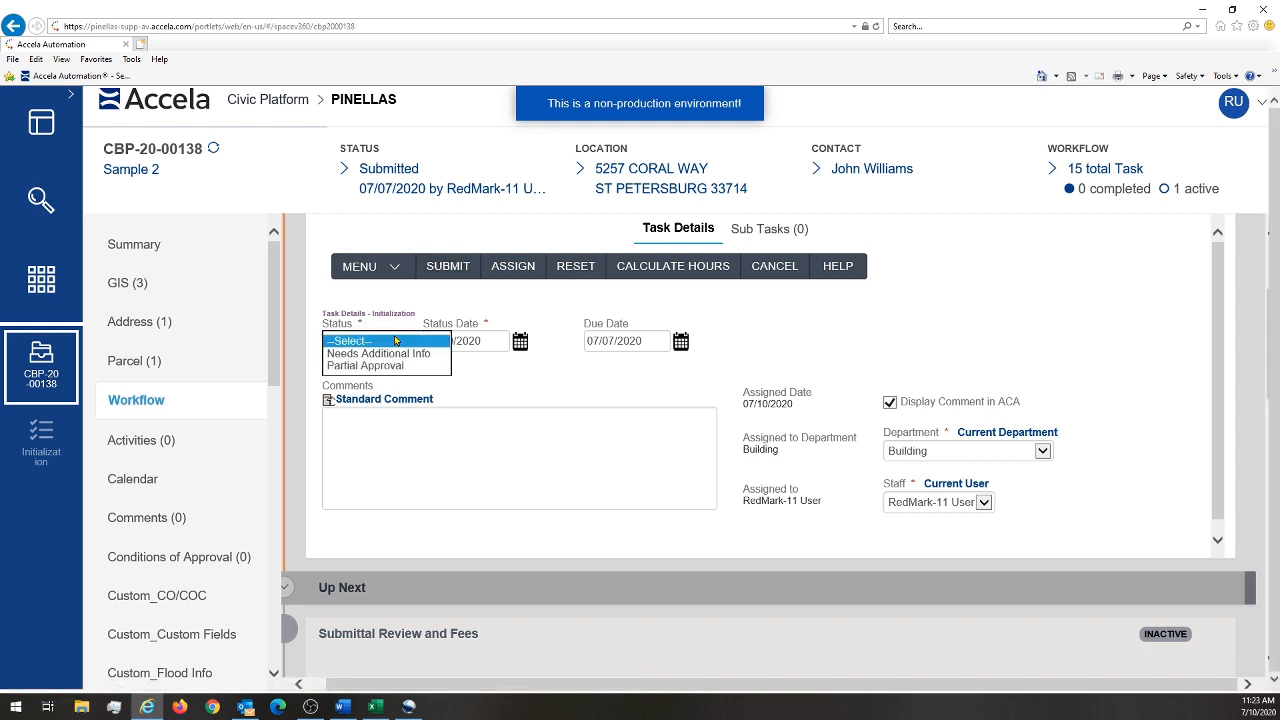
pyautogui.click(388, 365)
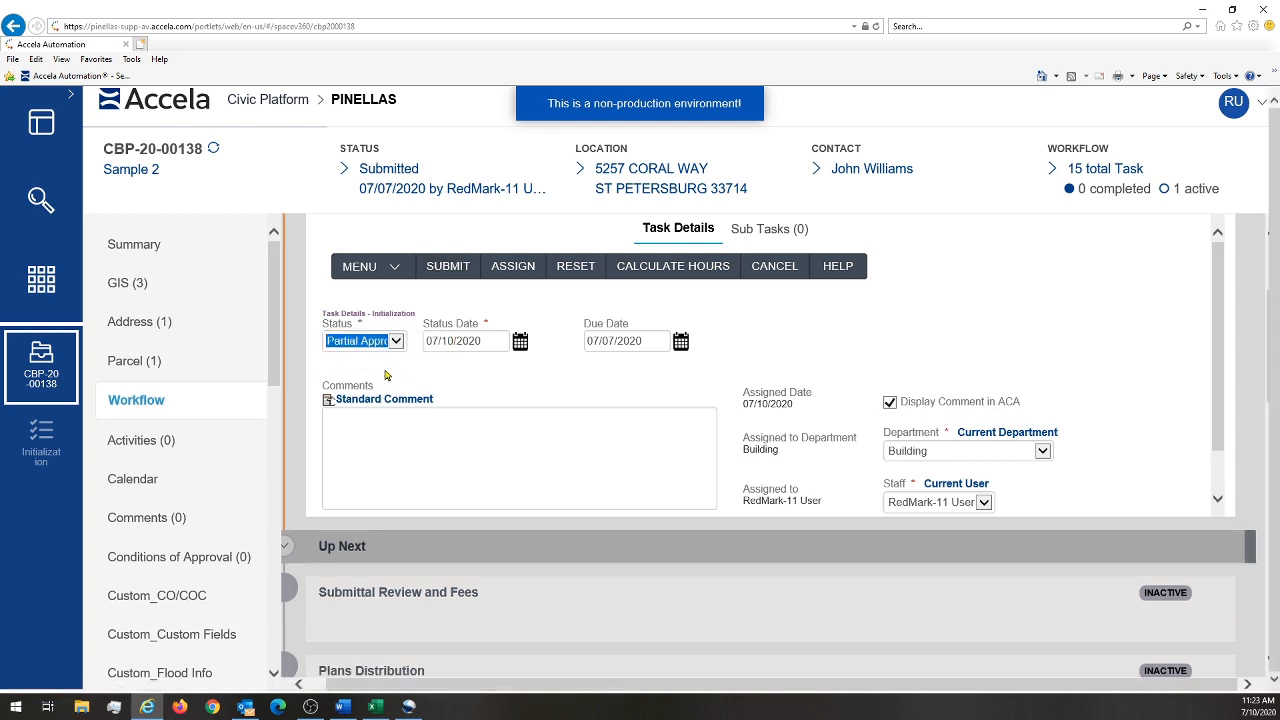
pyautogui.click(446, 268)
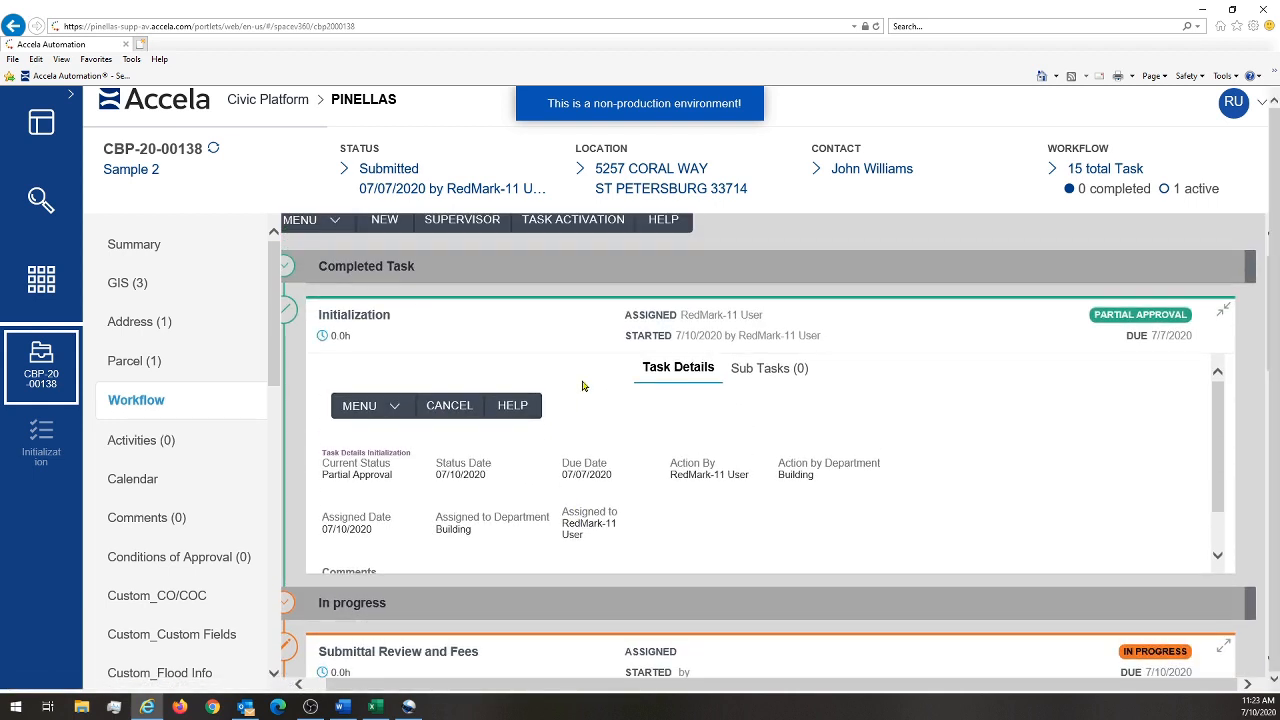
# - Review the completed Initialization task and open the details of the in-progress Submittal Review and Fees task
pyautogui.scroll(-1, 582, 381)
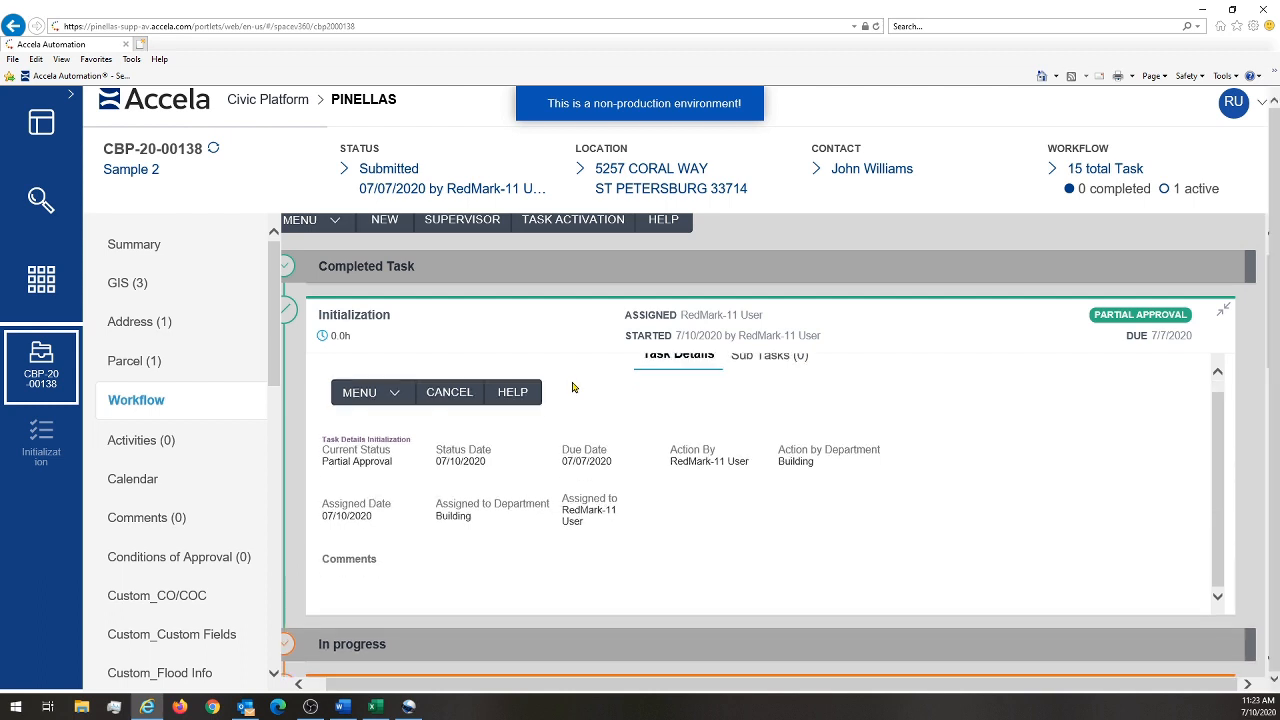
pyautogui.scroll(-2, 573, 387)
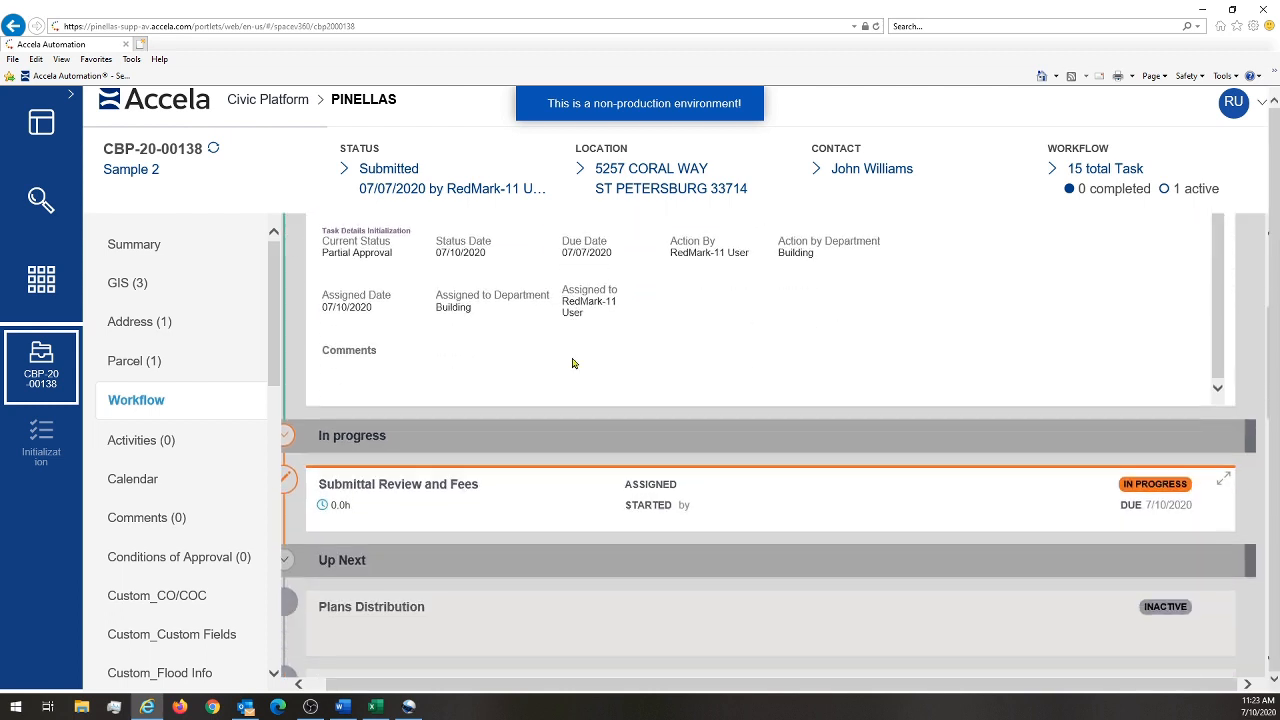
pyautogui.scroll(3, 573, 363)
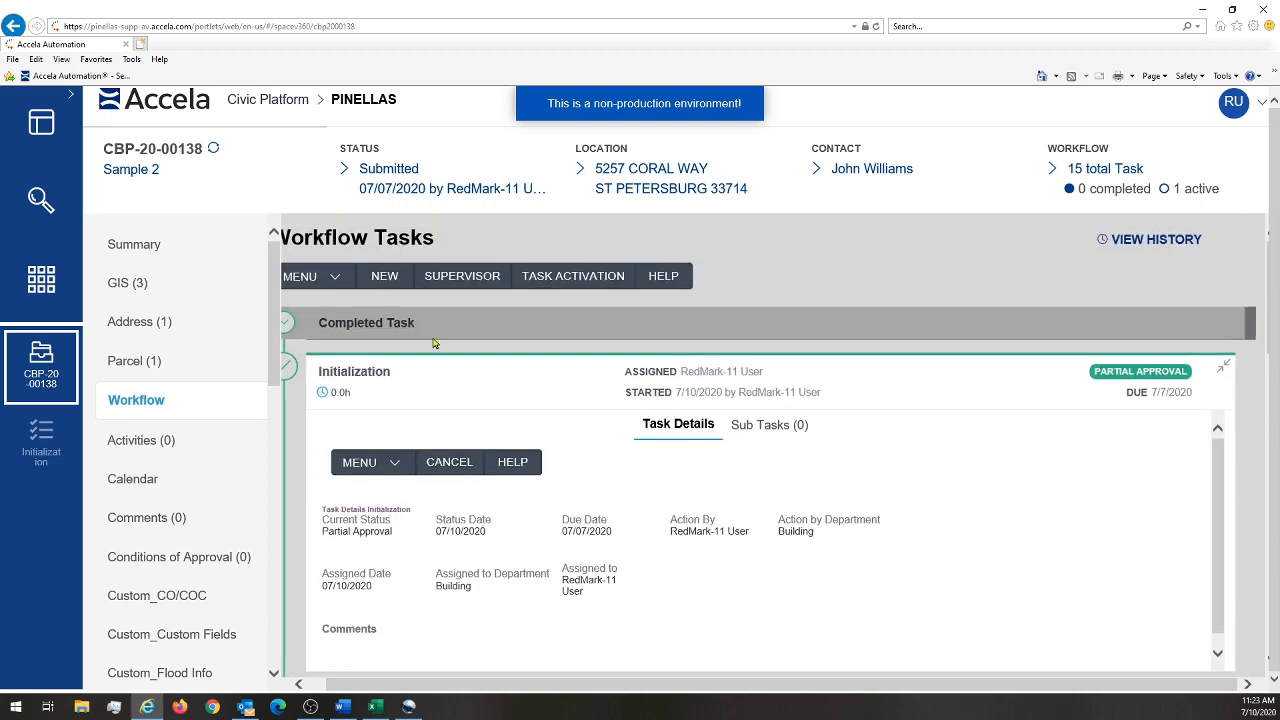
pyautogui.scroll(-3, 433, 343)
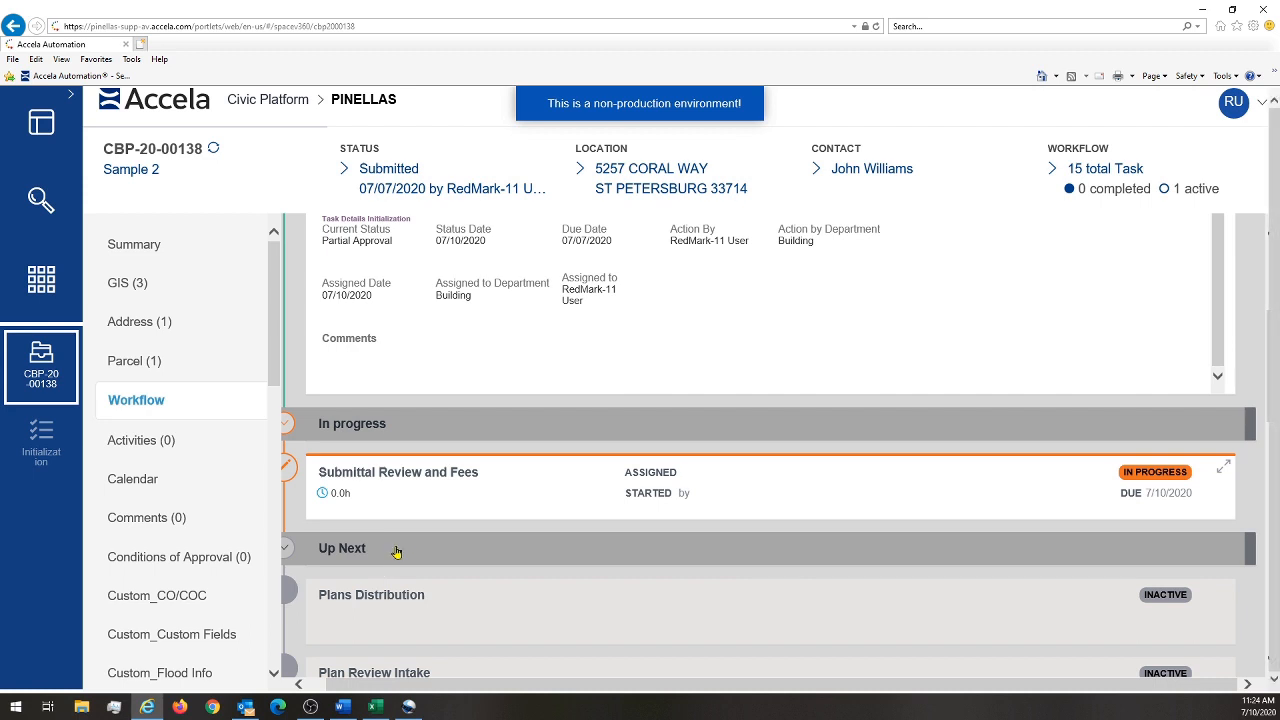
pyautogui.click(410, 497)
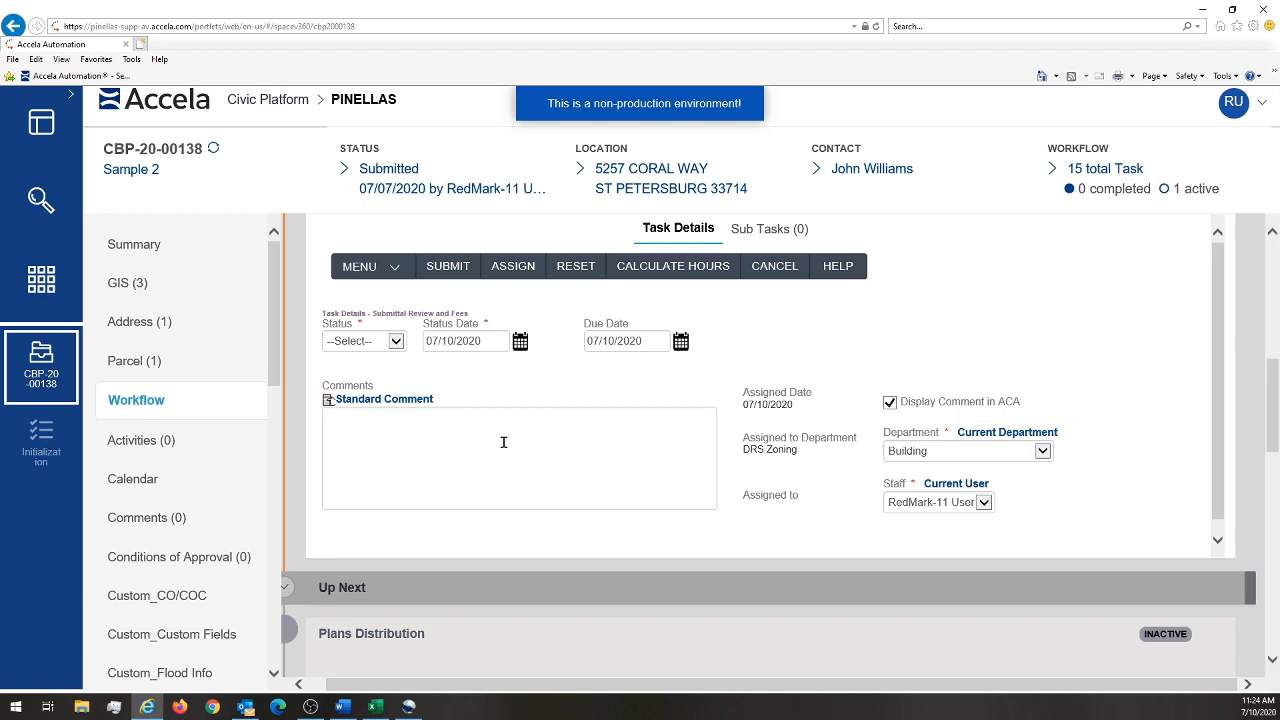
# - Add standard comments BLDREV501 and BLDREV502 to the Submittal Review and Fees task, followed by the text "Sample comment"
pyautogui.click(418, 404)
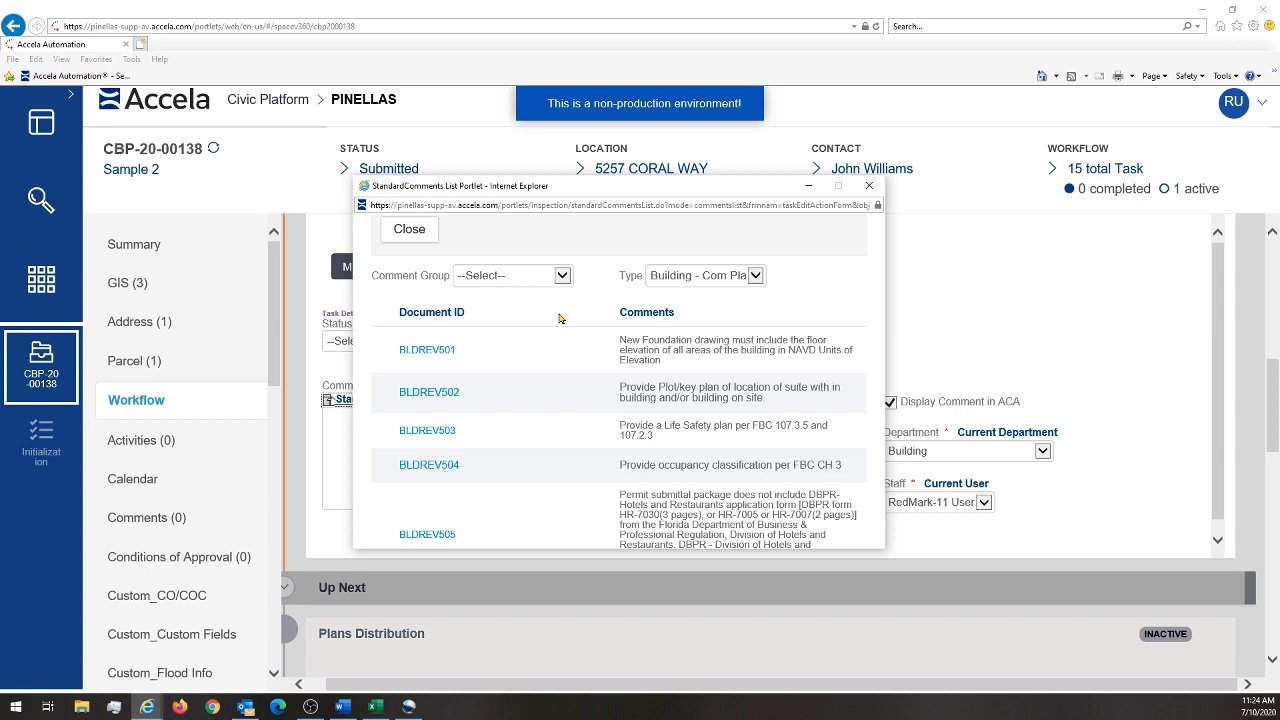
pyautogui.click(444, 350)
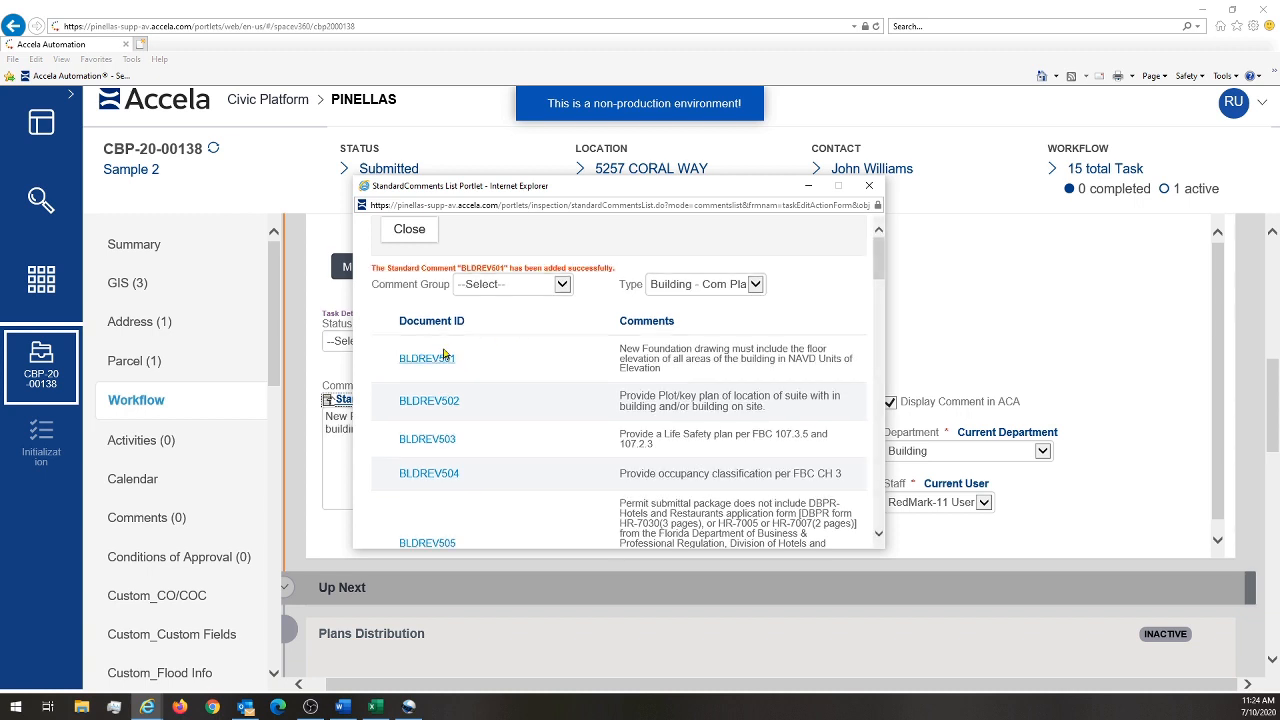
pyautogui.click(447, 401)
pyautogui.click(429, 232)
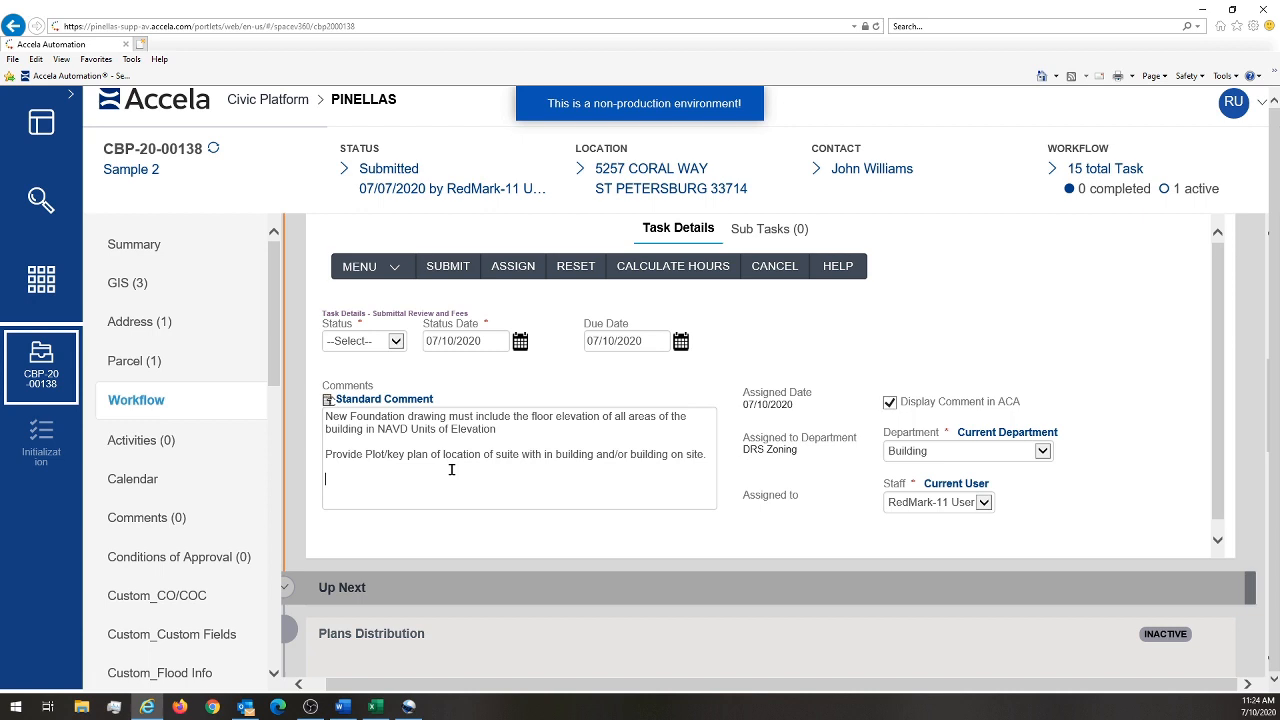
pyautogui.write('Sample comment')
pyautogui.moveTo(762, 406)
pyautogui.mouseDown()
pyautogui.moveTo(777, 408)
pyautogui.moveTo(753, 405)
pyautogui.mouseUp()
pyautogui.click(753, 406)
# - Set the Submittal Review and Fees task's status to Accepted and submit it
pyautogui.click(399, 345)
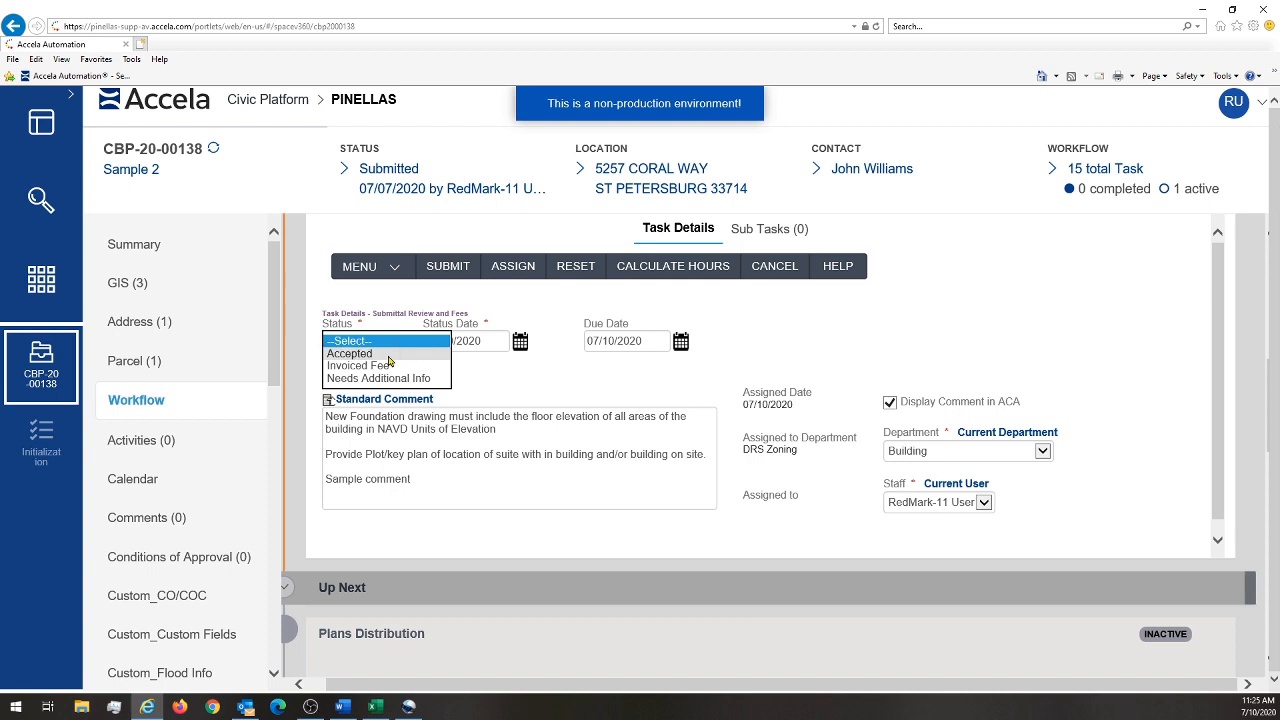
pyautogui.click(389, 354)
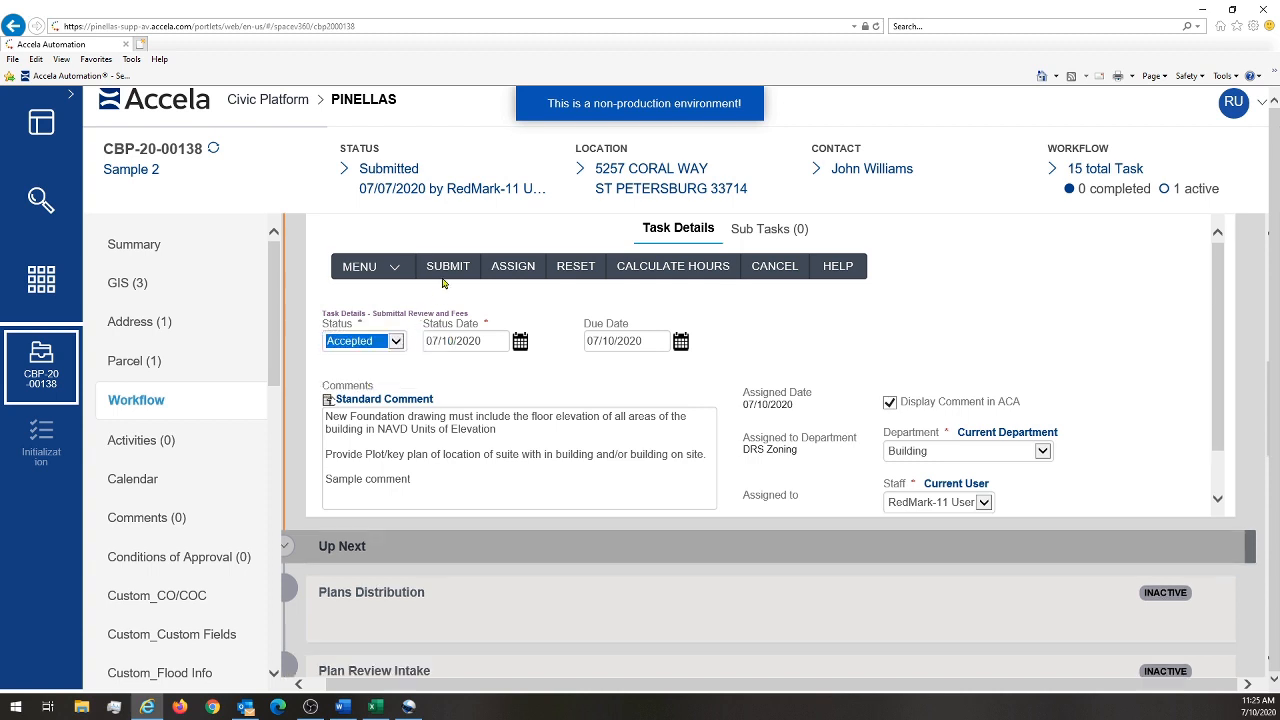
pyautogui.click(446, 267)
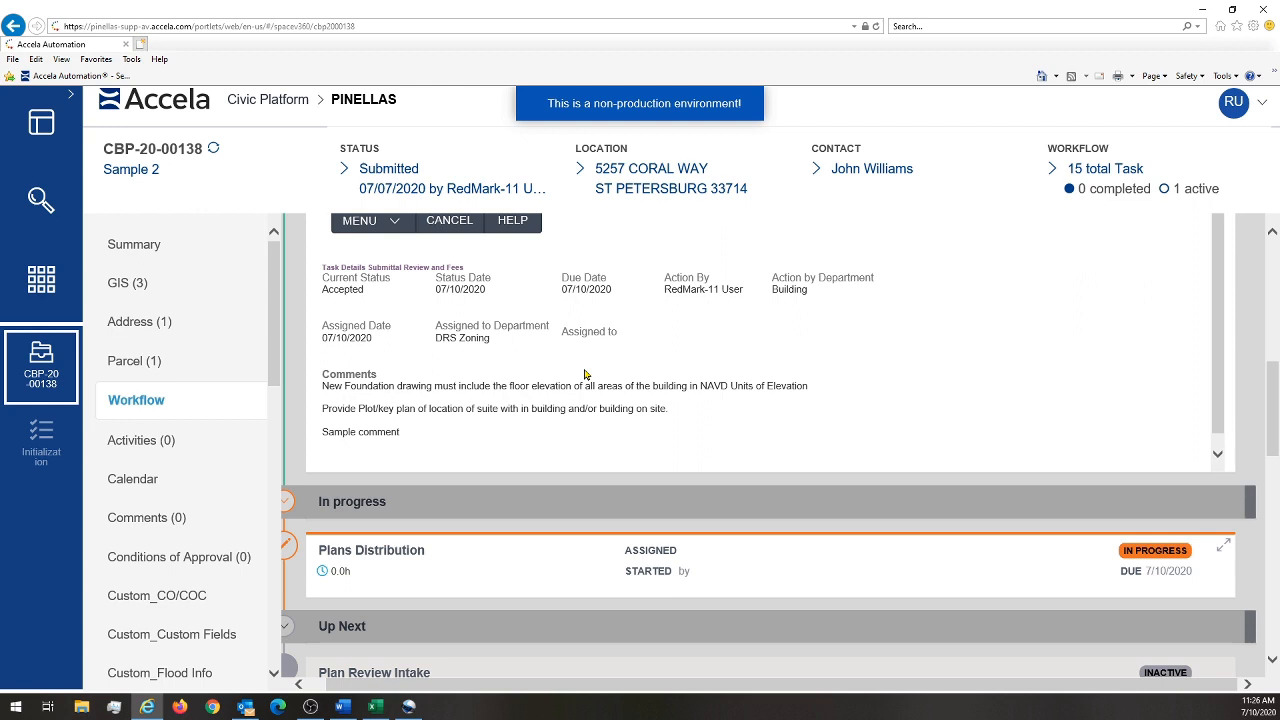
# - Open the details of the in-progress Plans Distribution task
pyautogui.scroll(-1, 585, 374)
pyautogui.scroll(-2, 445, 497)
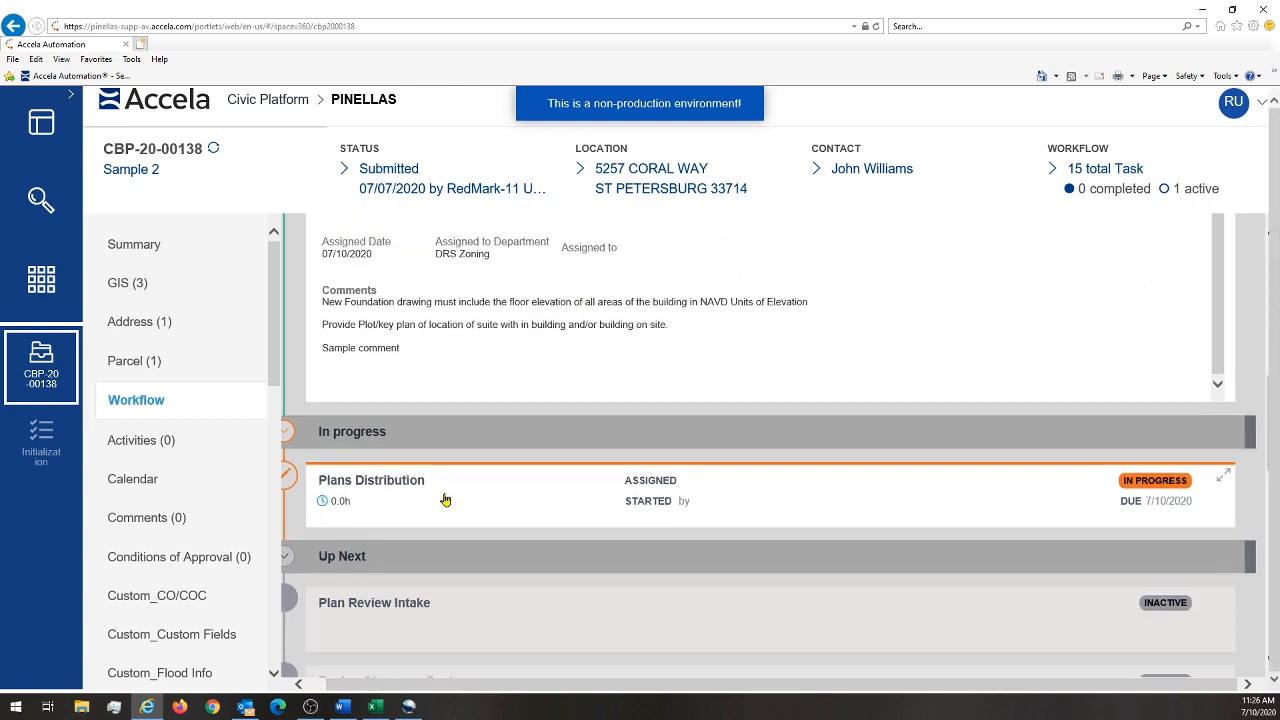
pyautogui.click(445, 500)
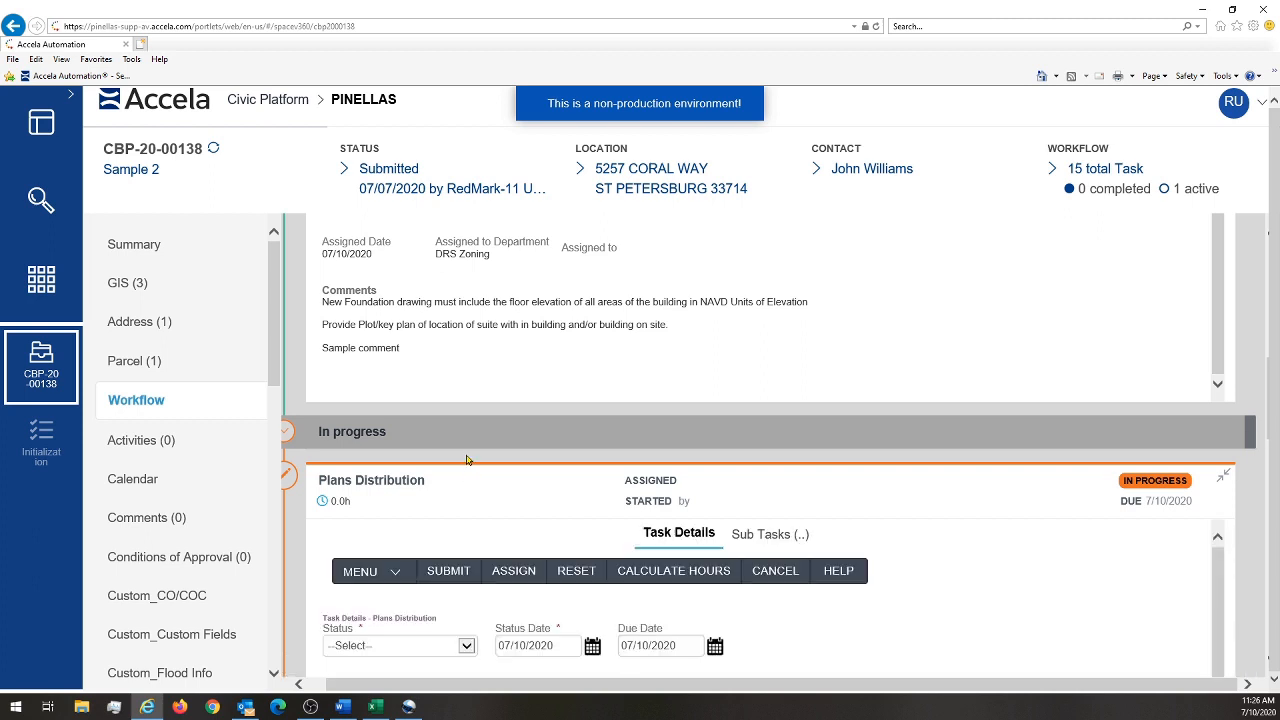
pyautogui.scroll(-3, 466, 460)
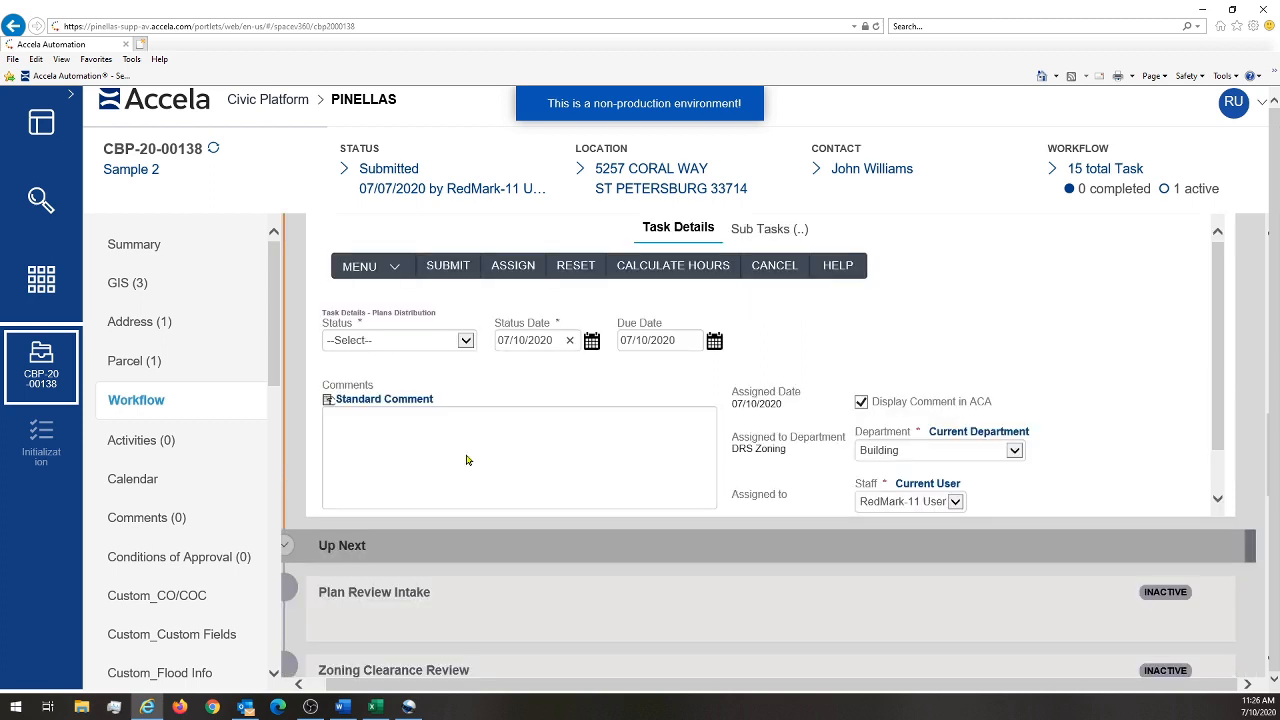
# - Set the Plans Distribution task's status to Routed for Electronic Review and submit it
pyautogui.click(465, 342)
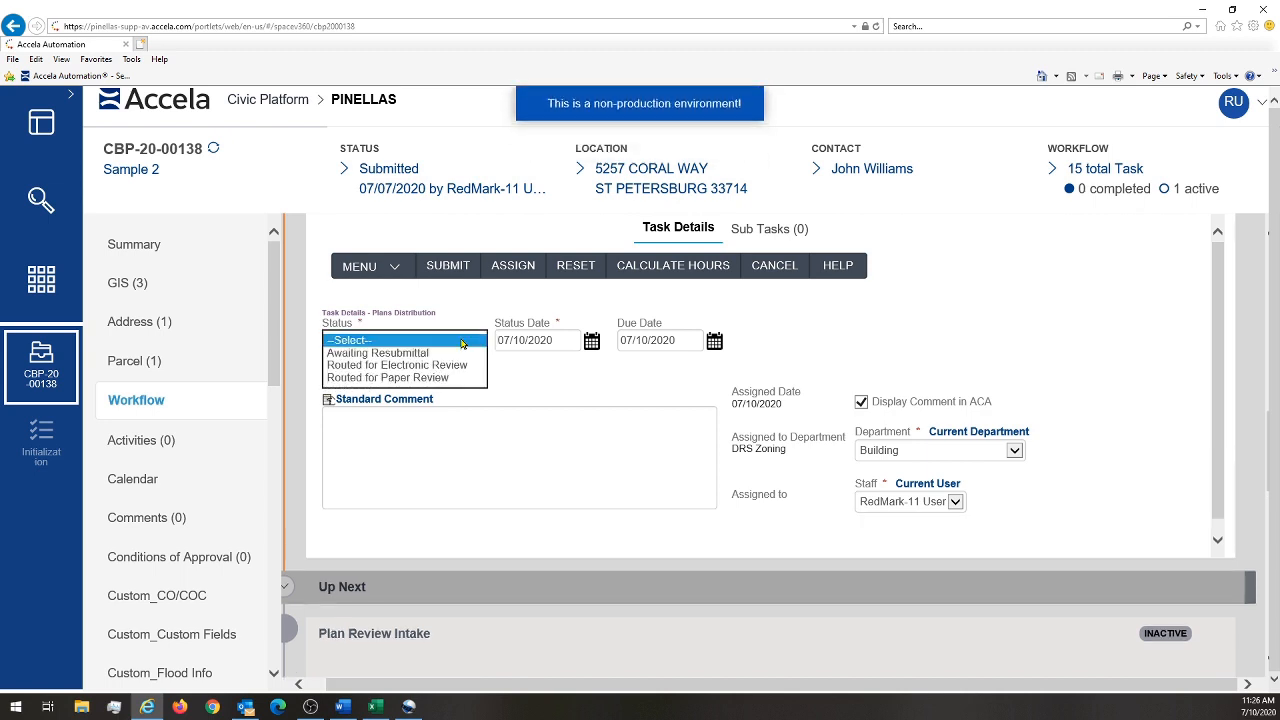
pyautogui.click(462, 366)
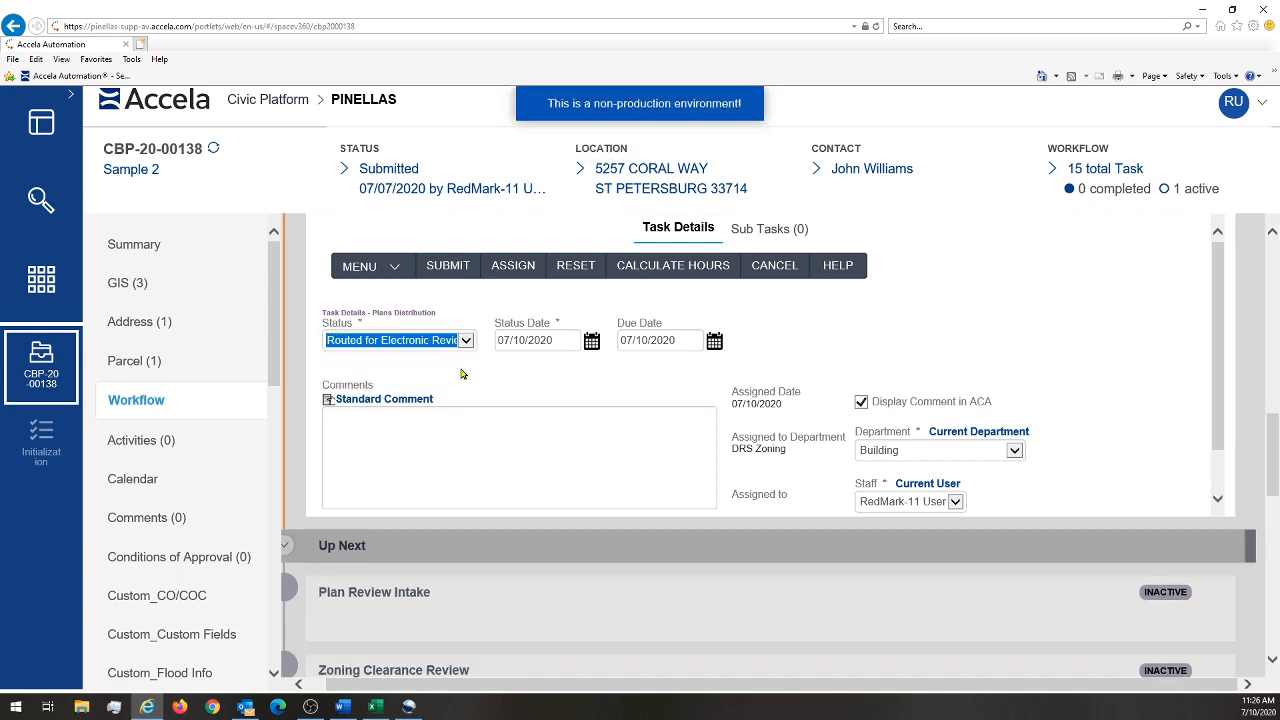
pyautogui.click(468, 275)
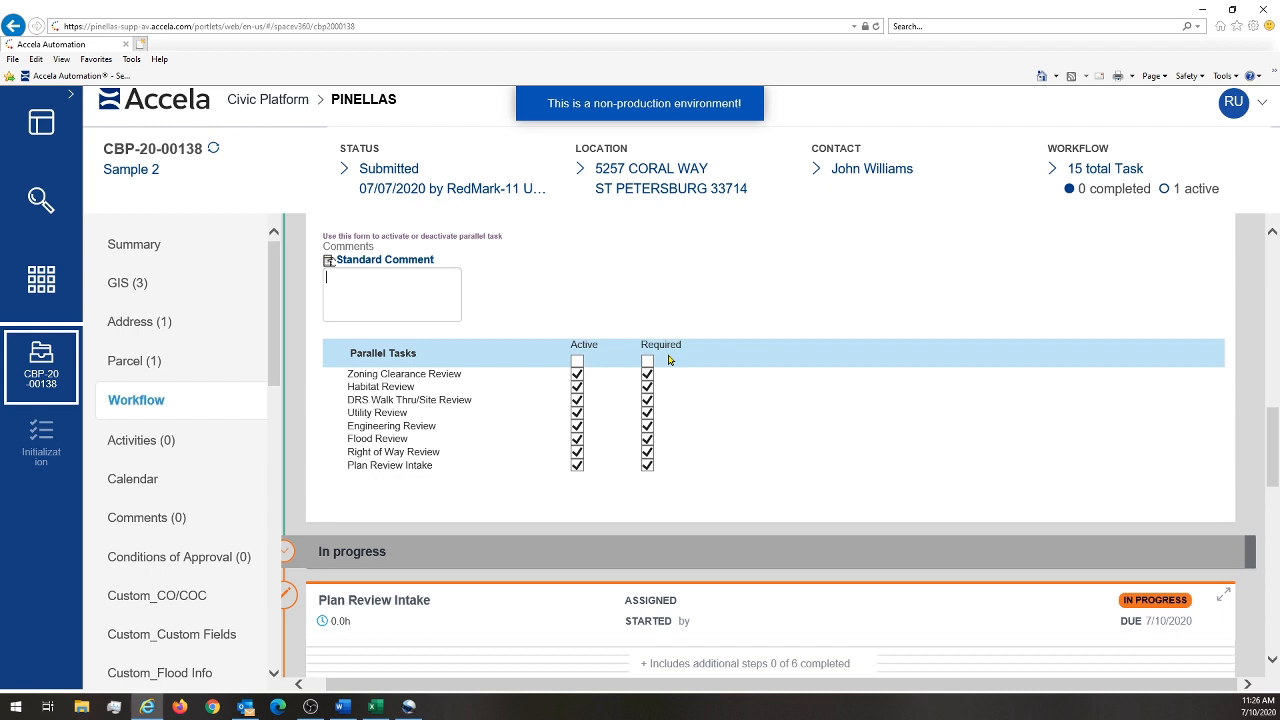
# - Deactivate the parallel tasks Plan Review Intake, Right of Way Review, Flood Review, DRS Walk Thru/Site Review and Habitat Review, and save the selection
pyautogui.click(577, 464)
pyautogui.click(577, 451)
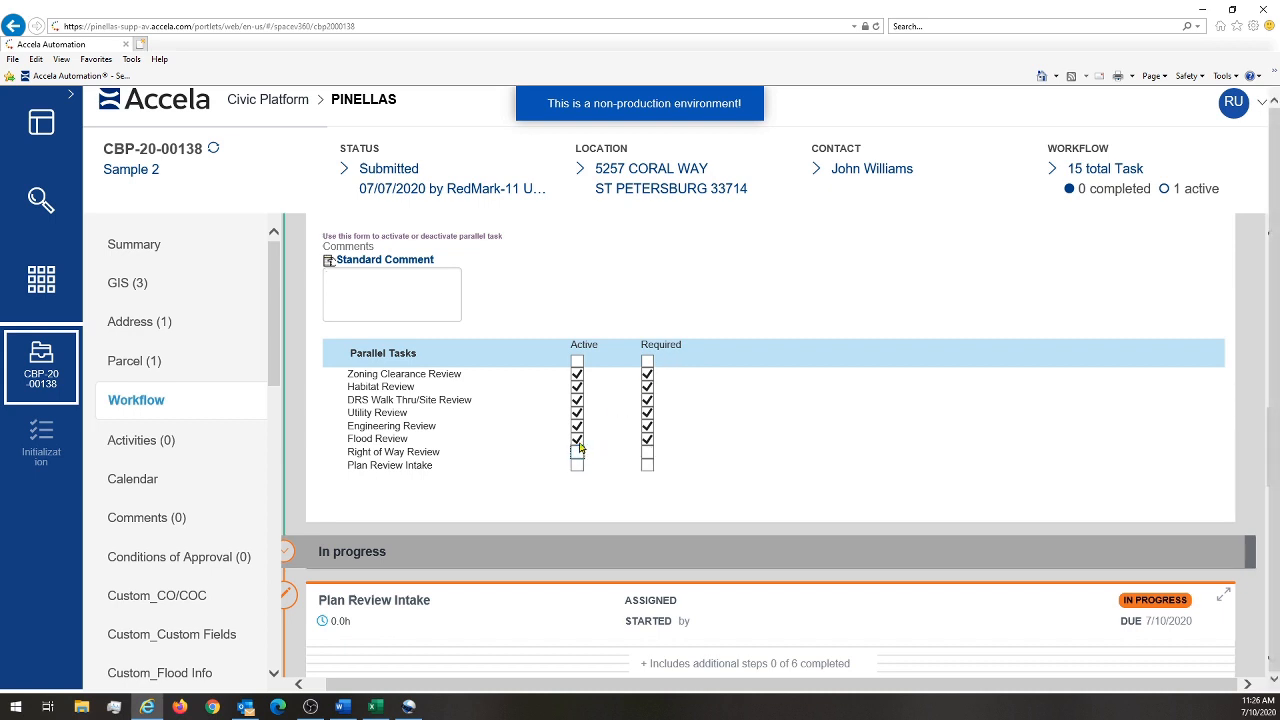
pyautogui.click(577, 438)
pyautogui.click(577, 400)
pyautogui.click(577, 387)
pyautogui.scroll(1, 557, 266)
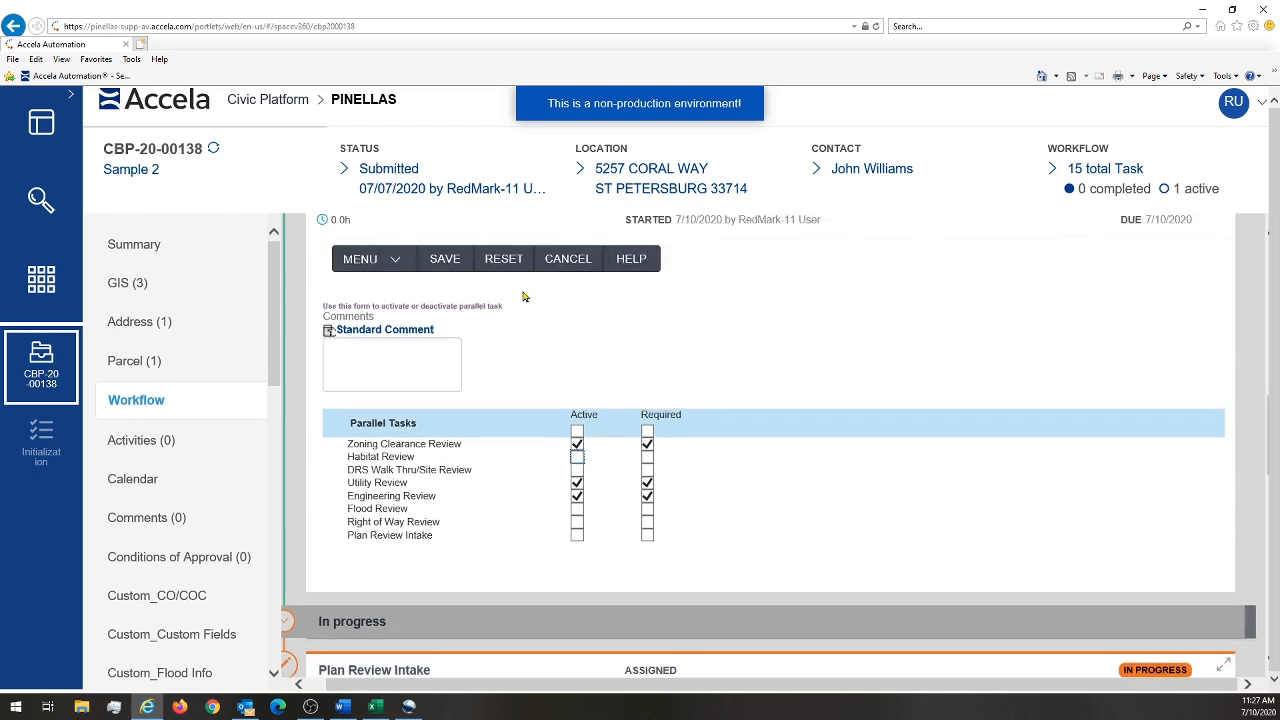
pyautogui.click(460, 277)
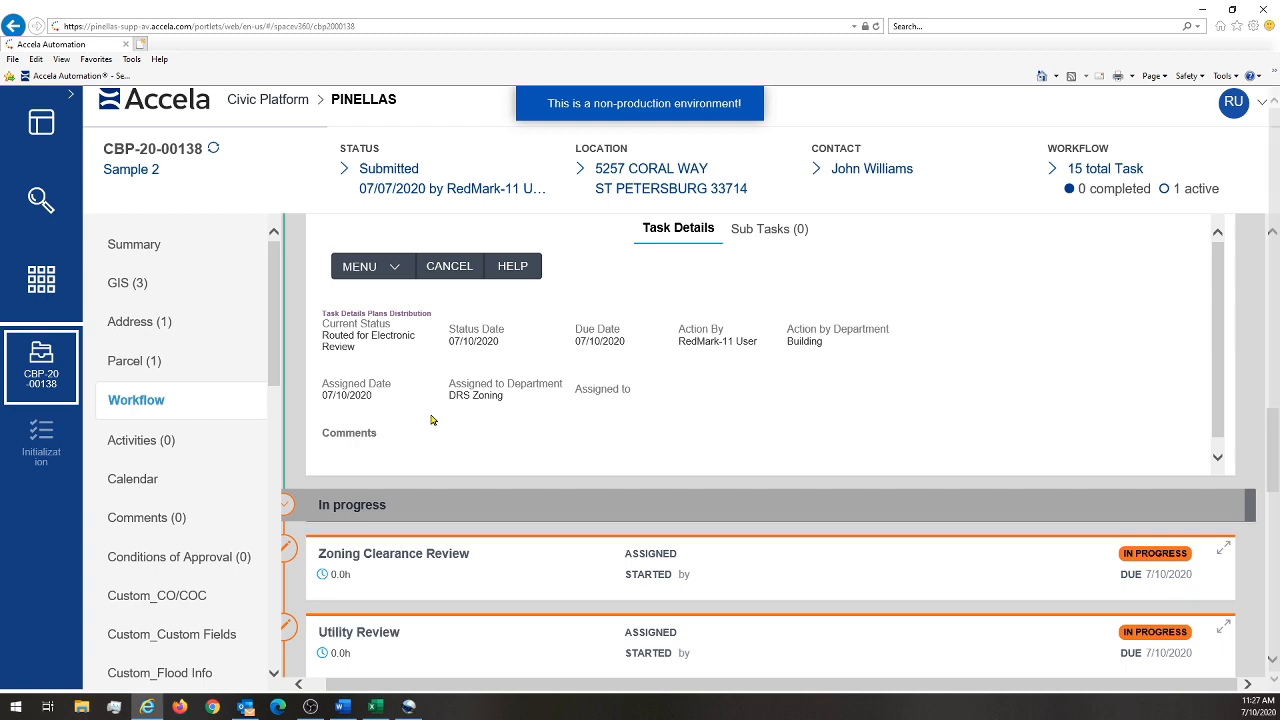
# - Review the record's completed and in-progress workflow tasks and open its workflow history log
pyautogui.scroll(-1, 436, 445)
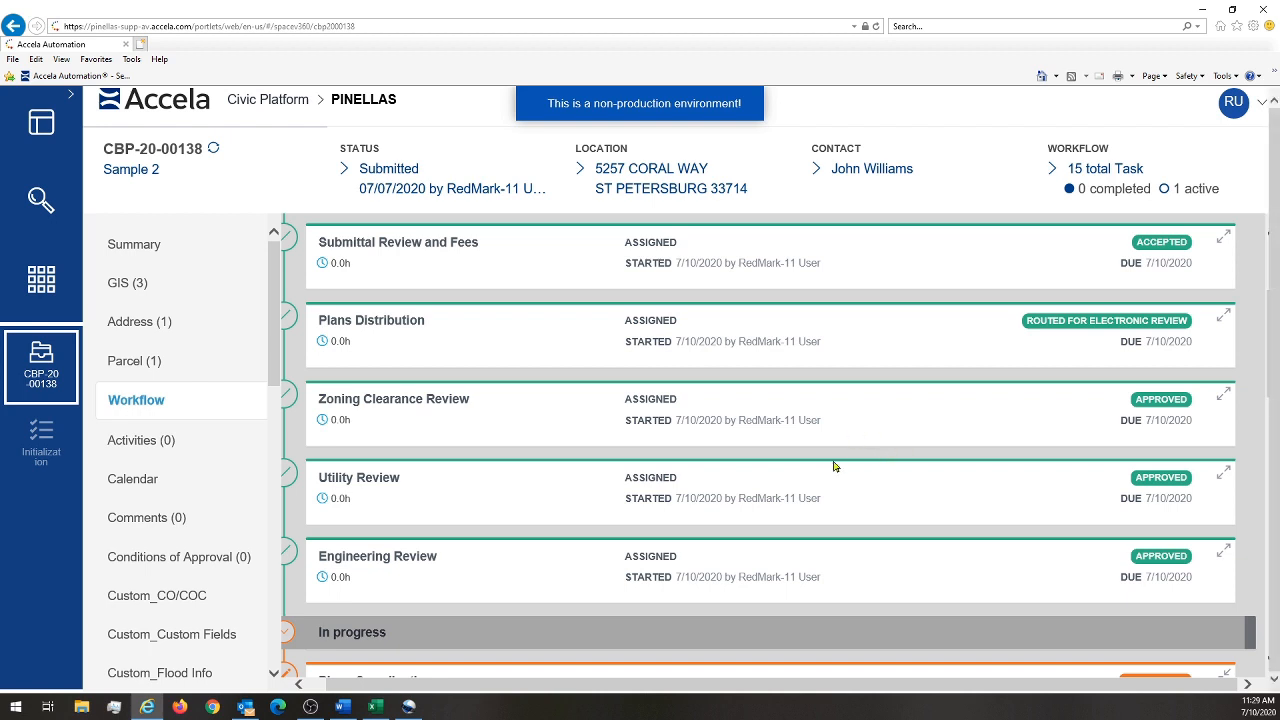
pyautogui.scroll(-1, 862, 517)
pyautogui.scroll(-2, 862, 517)
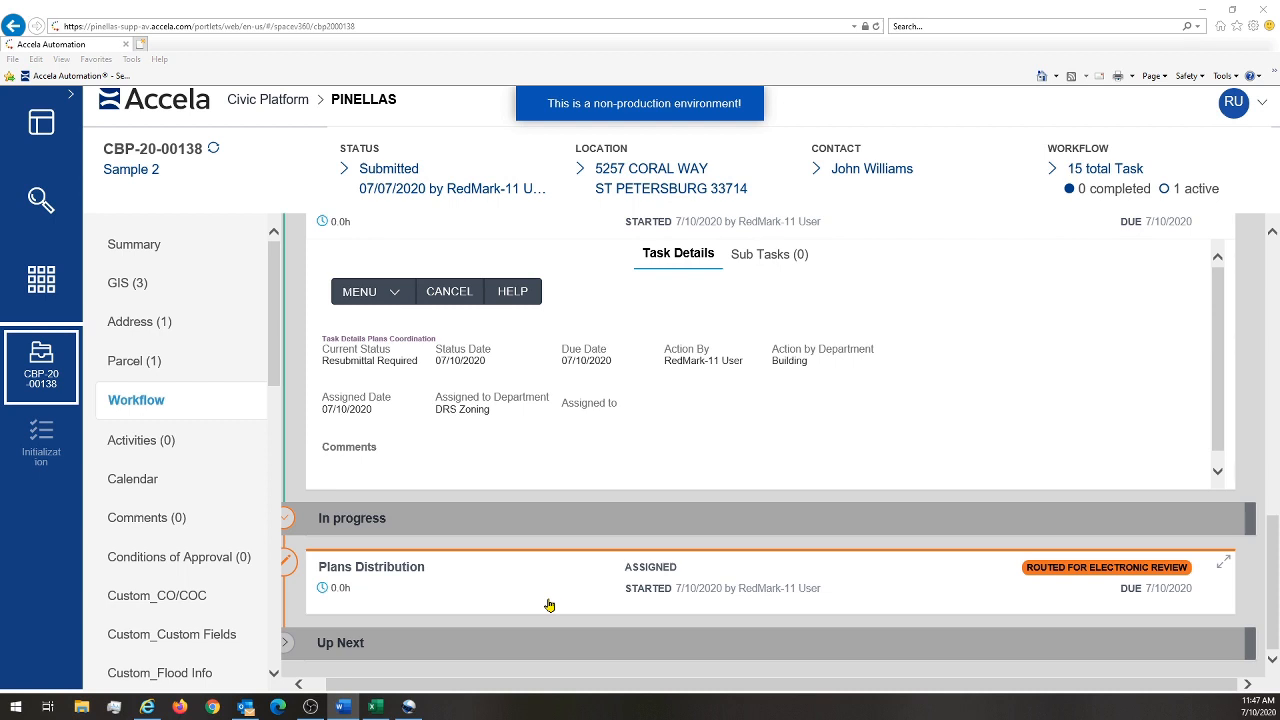
pyautogui.scroll(-5, 190, 570)
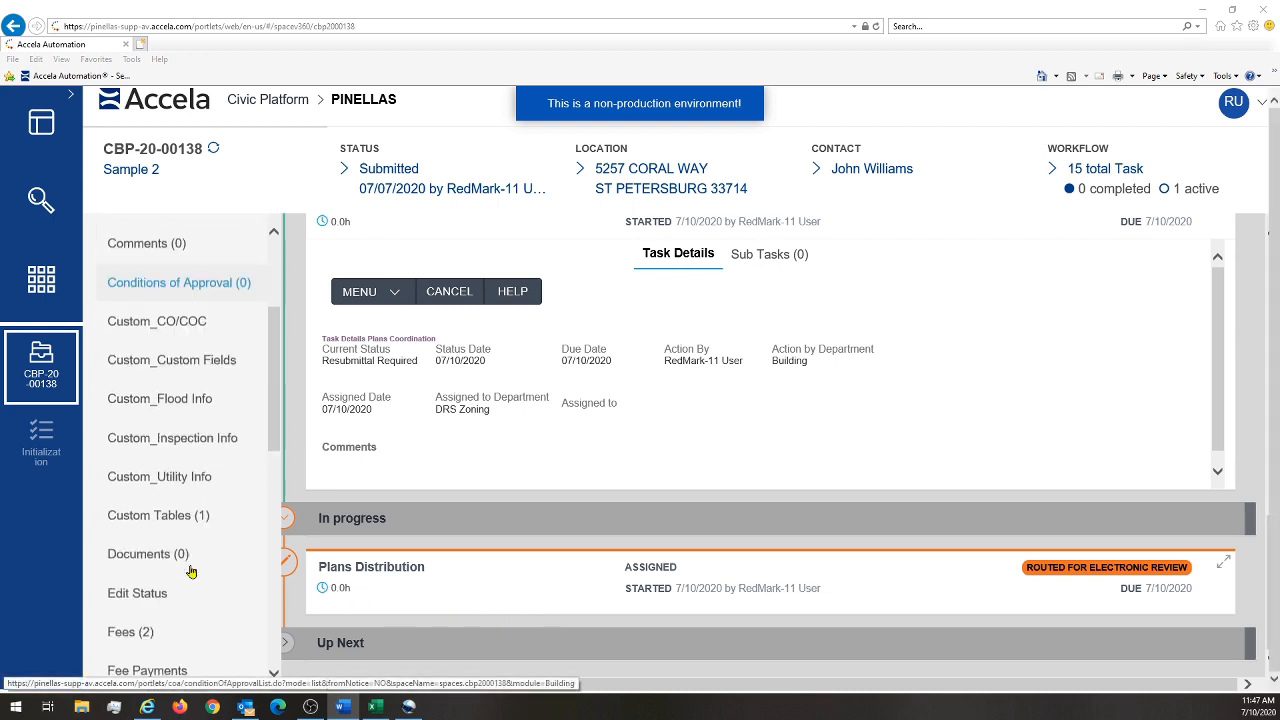
pyautogui.scroll(-4, 190, 570)
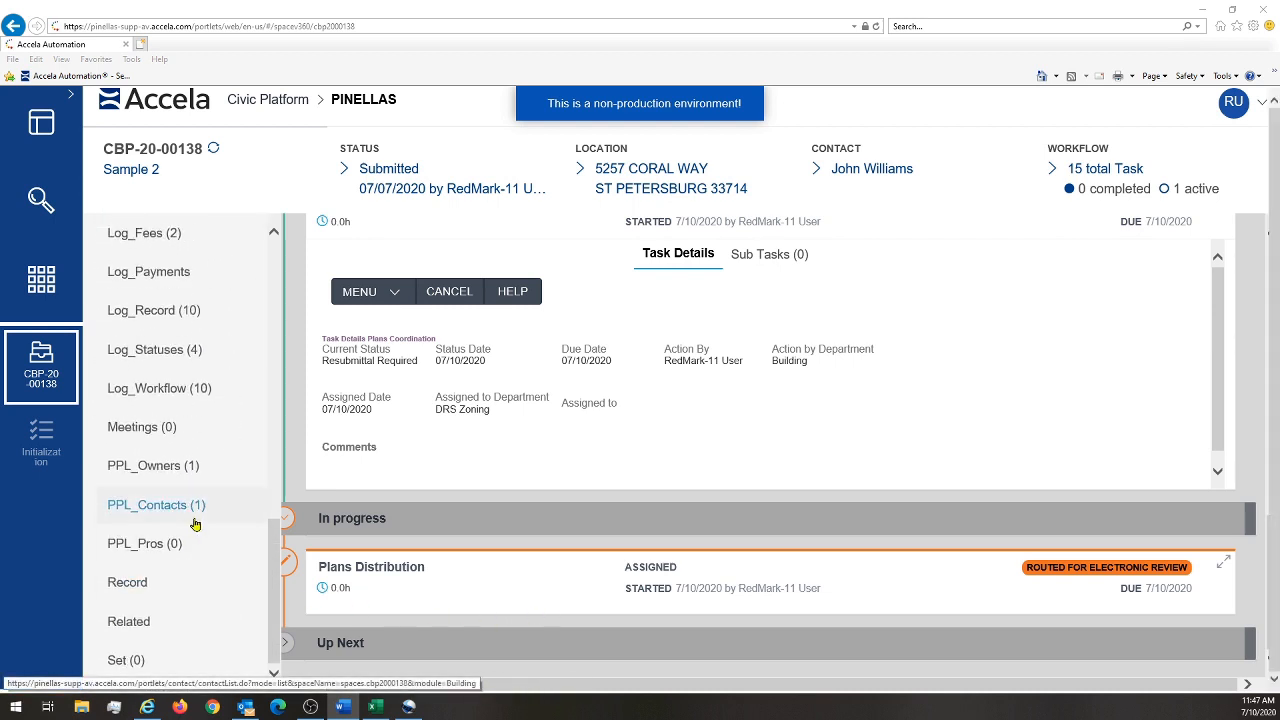
pyautogui.click(205, 397)
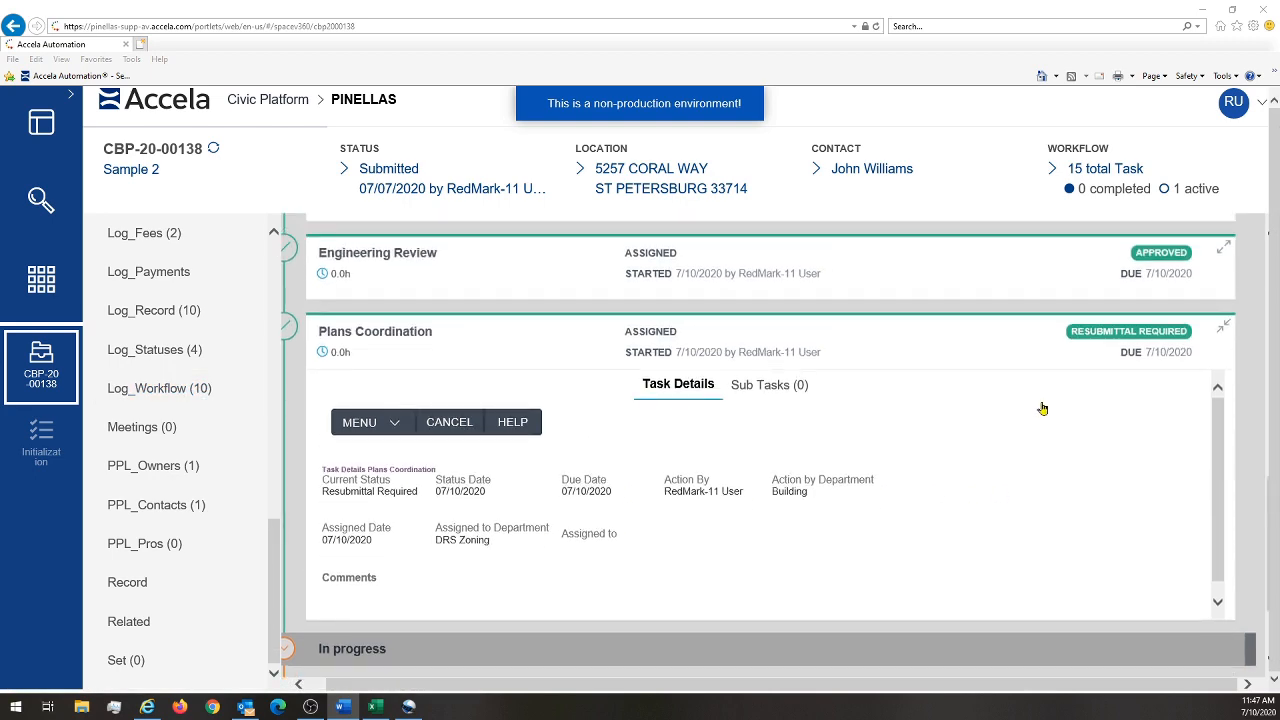
pyautogui.scroll(5, 1043, 406)
pyautogui.scroll(3, 1095, 404)
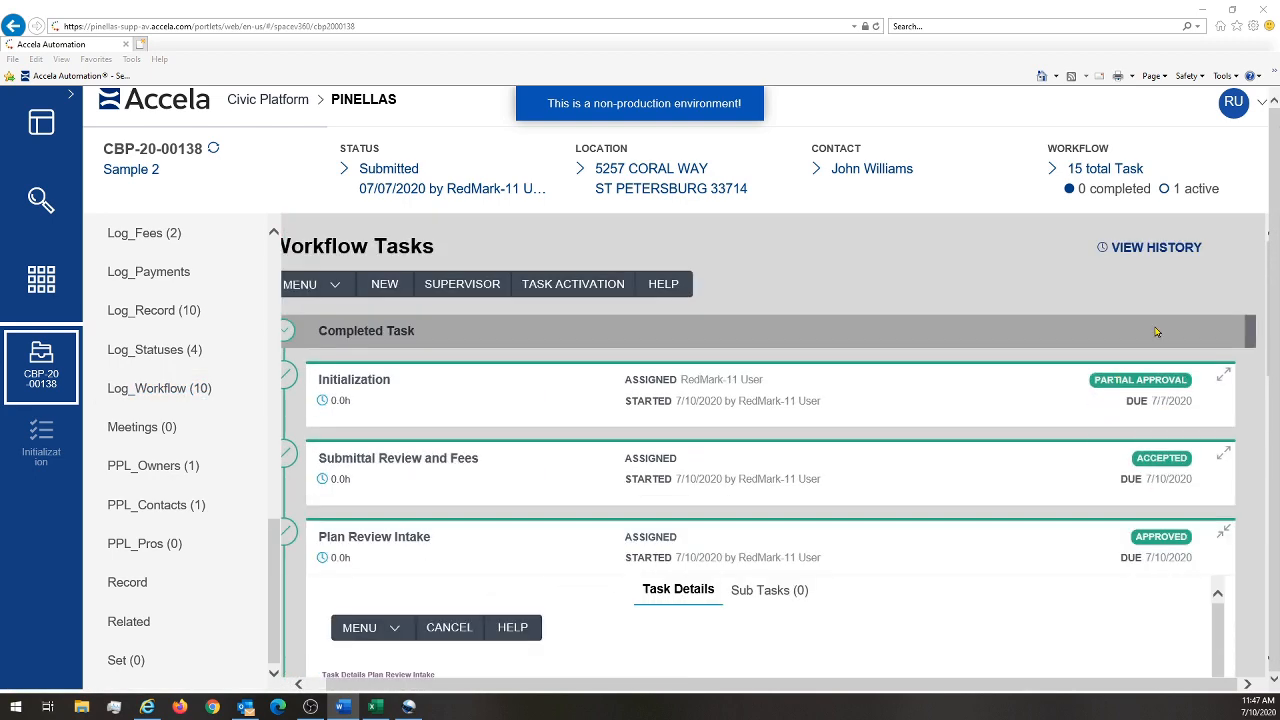
pyautogui.click(1180, 252)
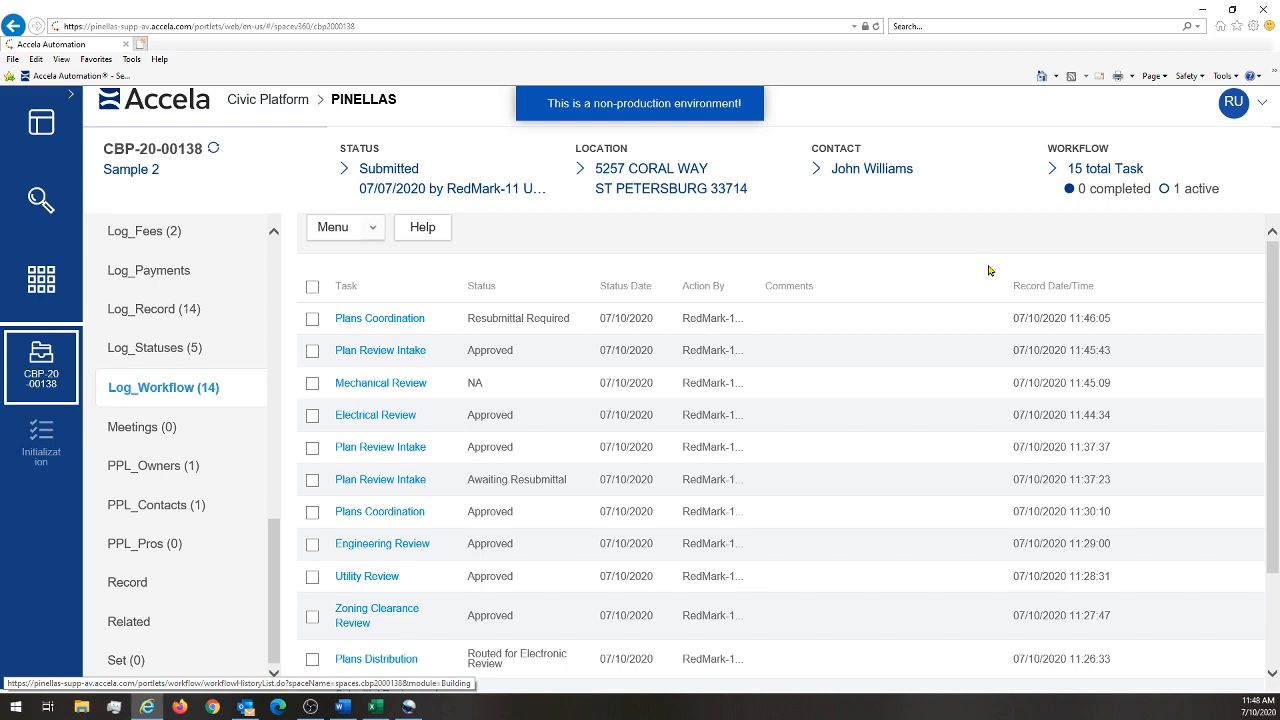
pyautogui.click(310, 707)
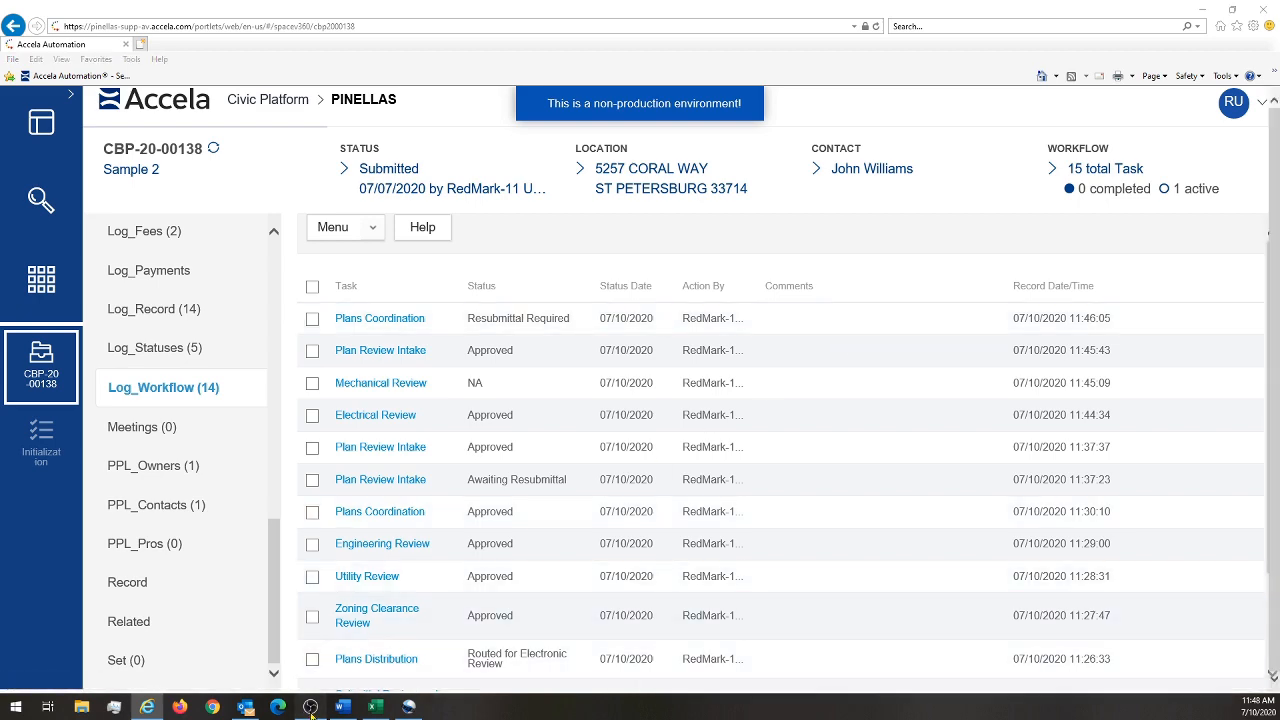